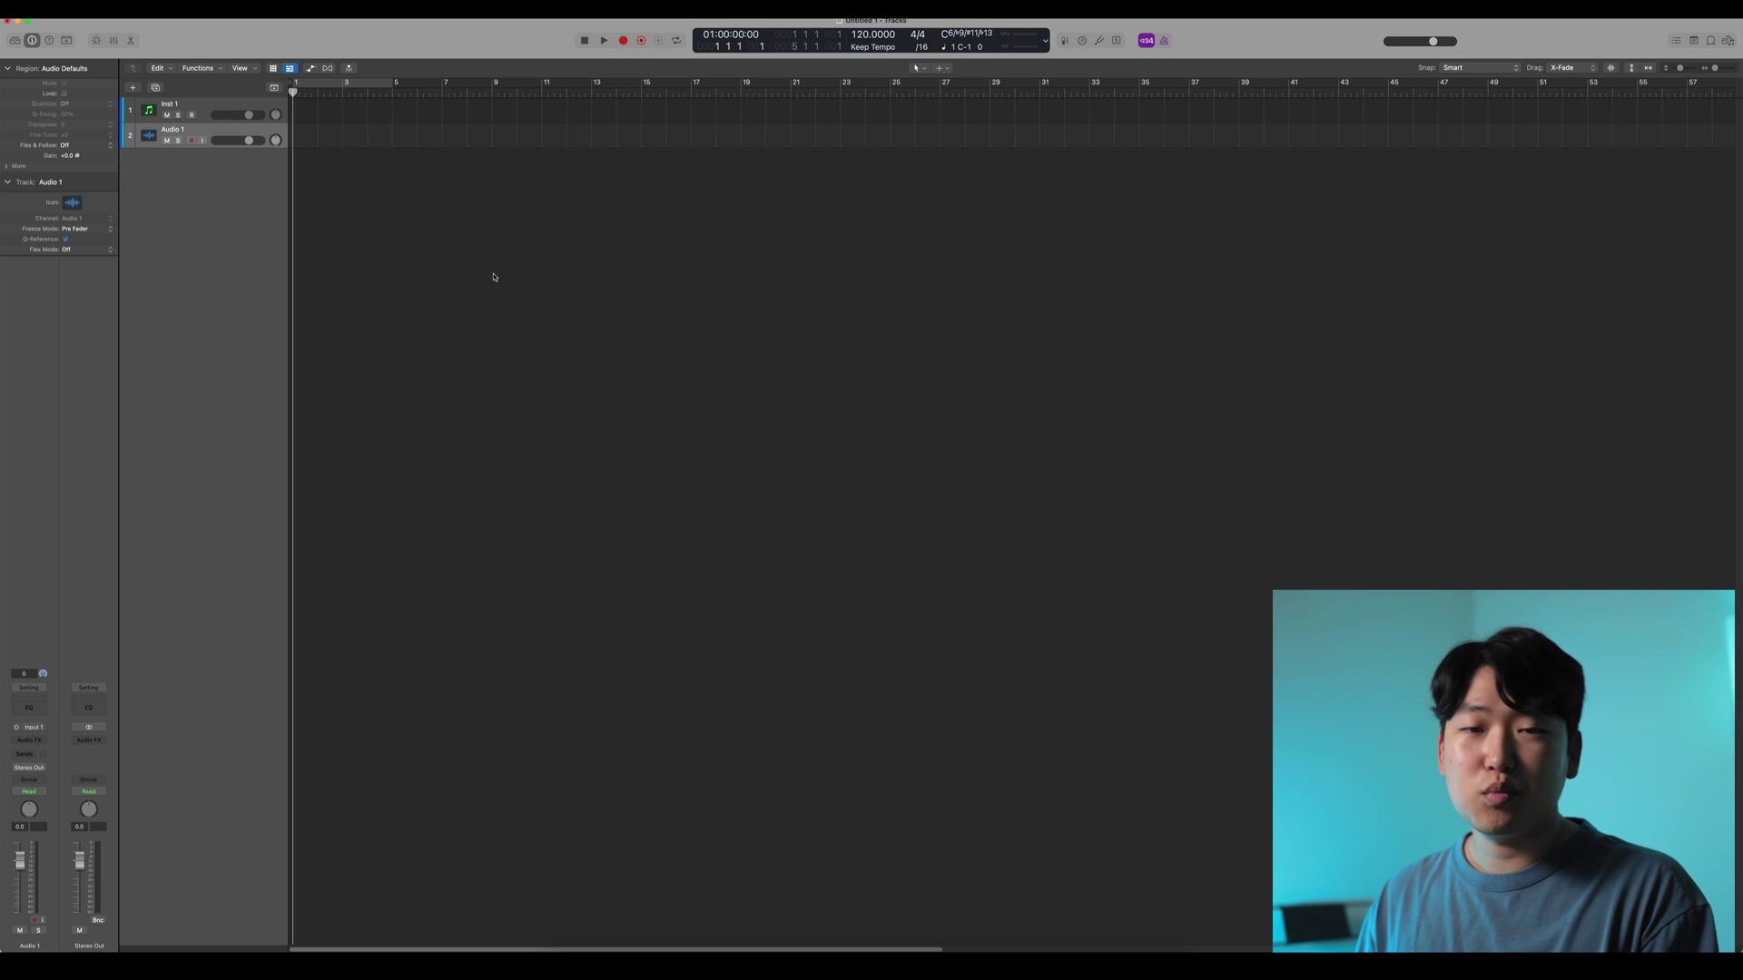
Show the global tracks, drag the 120 BPM tempo point to bar 3, and place the playhead there
{"action": "key", "text": "g"}
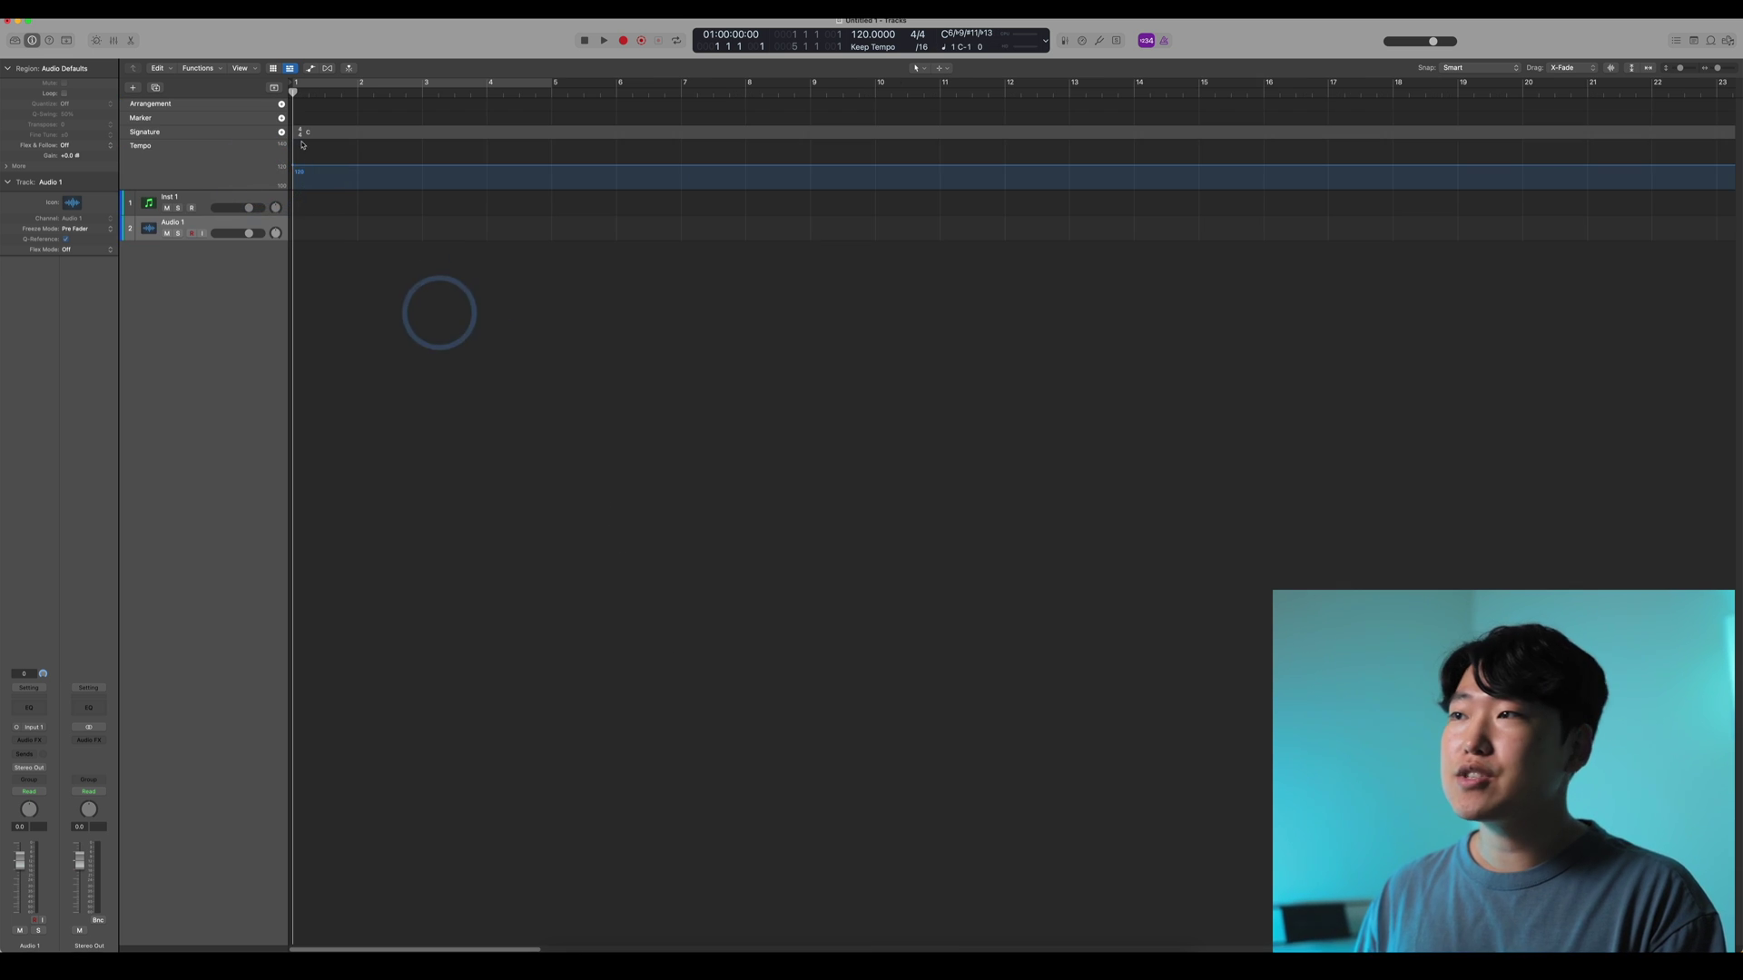
{"action": "left_click_drag", "start_coordinate": [295, 169], "coordinate": [428, 174]}
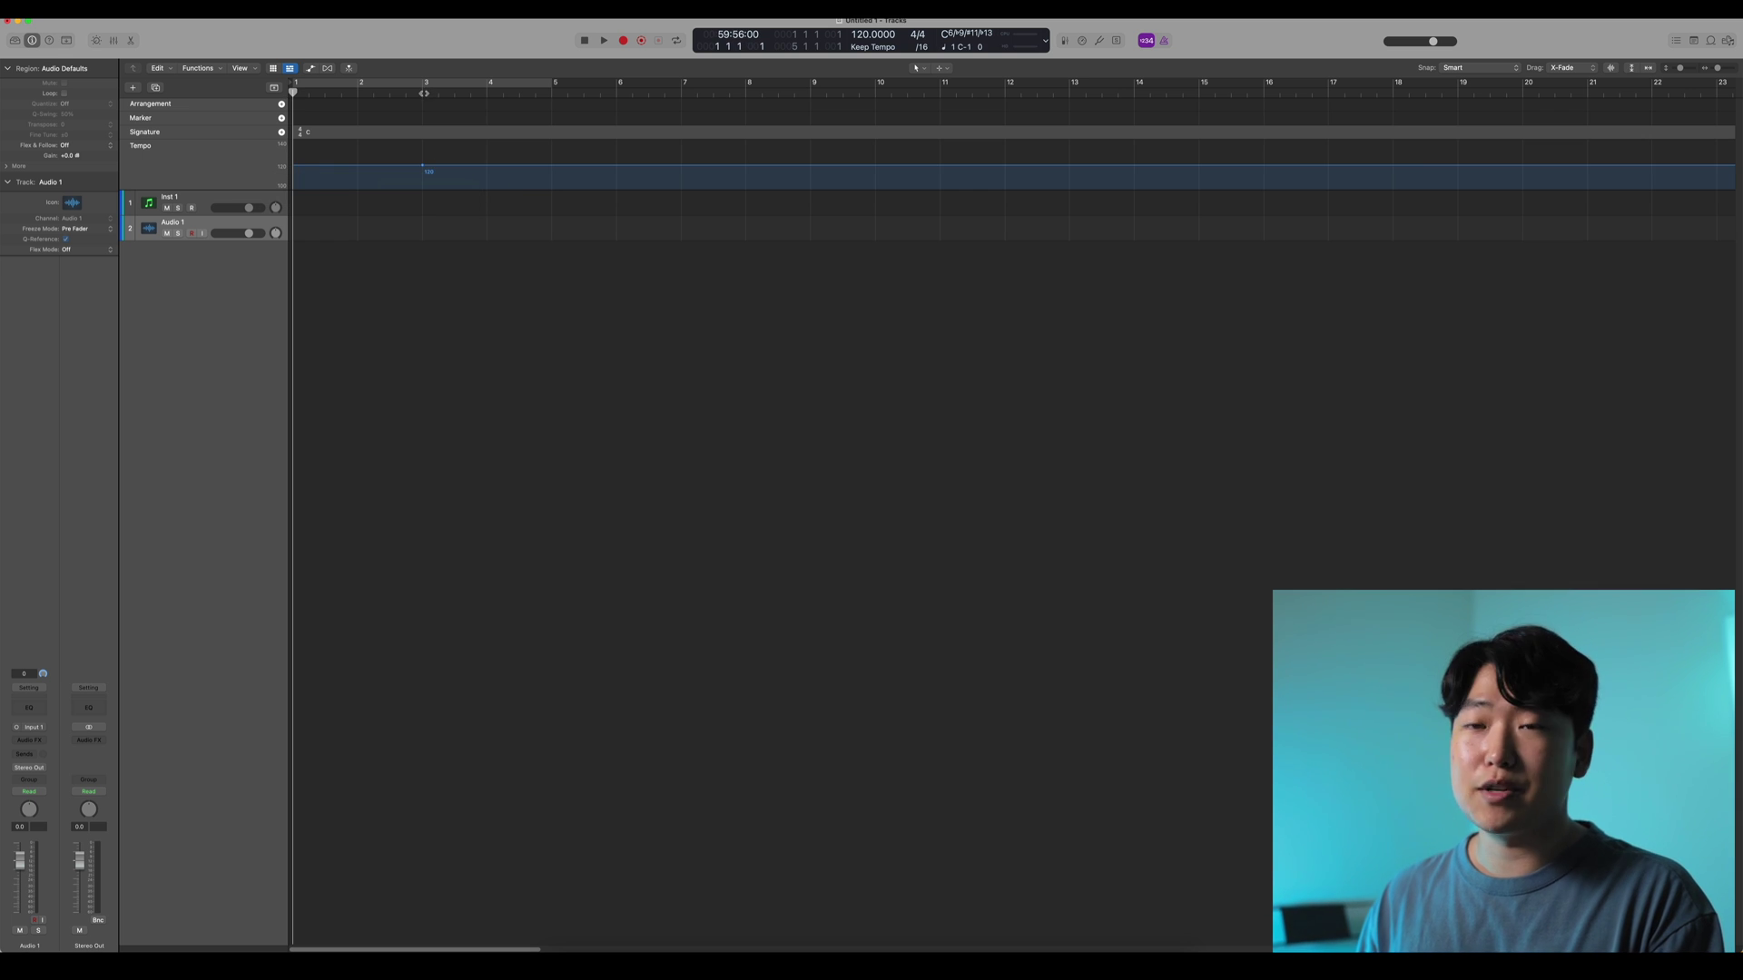
{"action": "left_click", "coordinate": [424, 90]}
{"action": "left_click", "coordinate": [463, 261]}
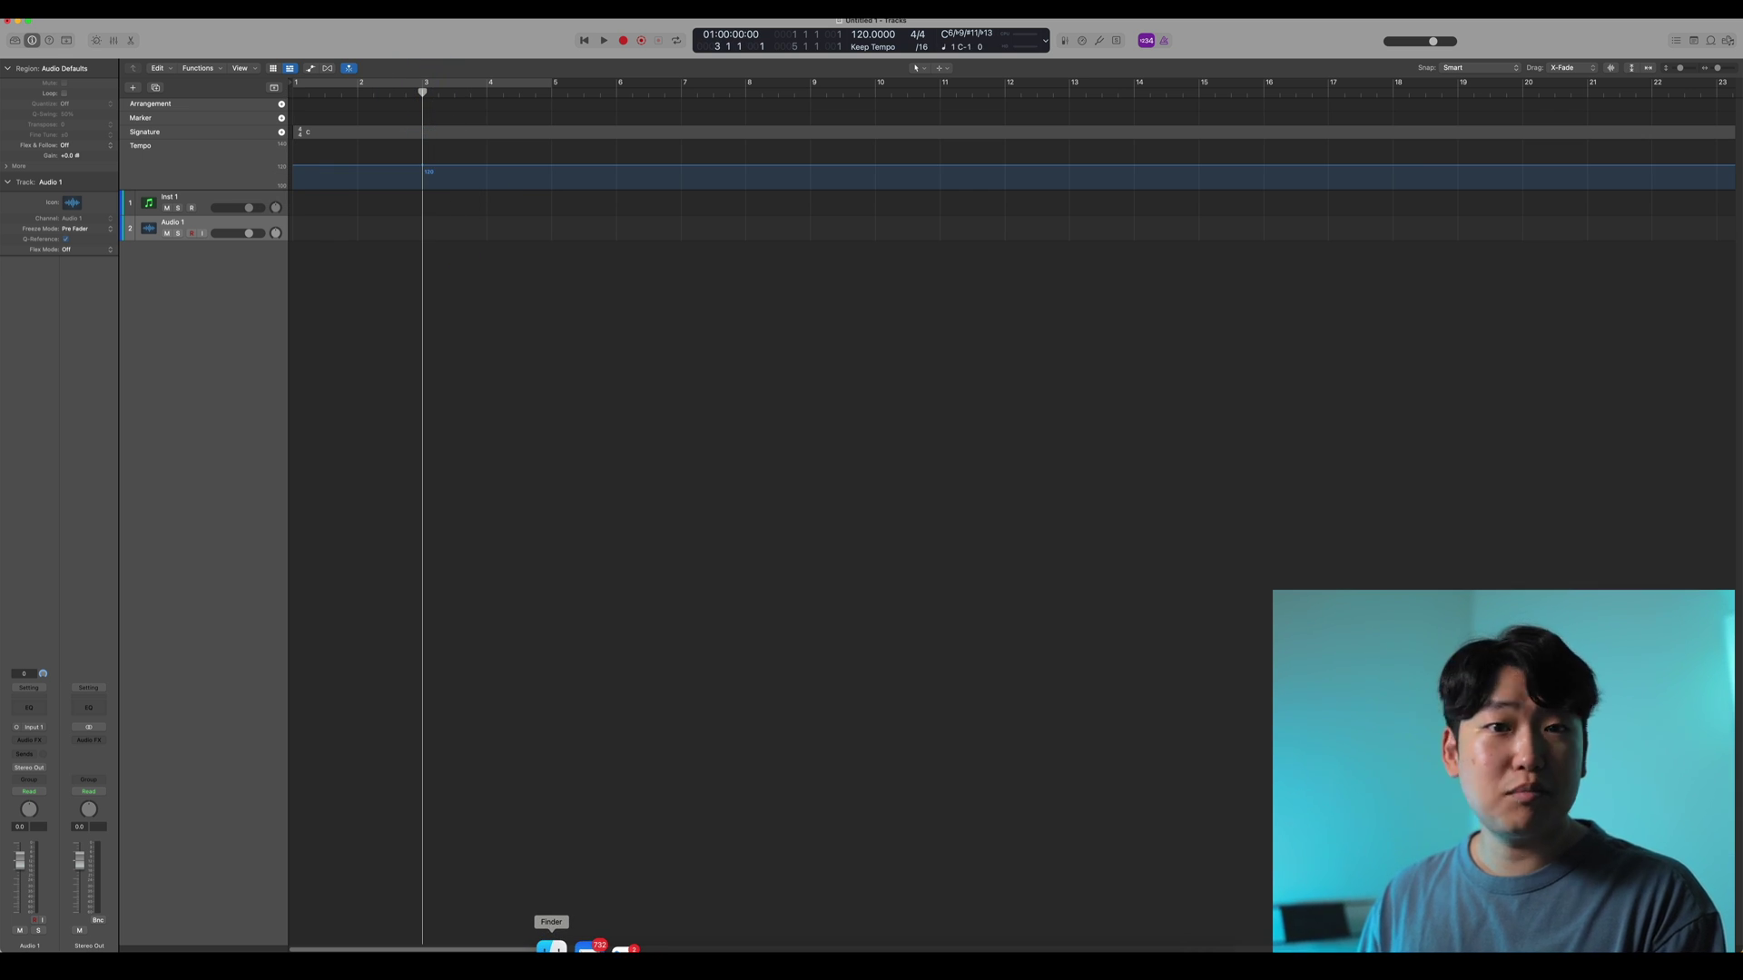
Drag the .mov file from Finder onto bar 3, opening the movie and extracting its audio
{"action": "left_click", "coordinate": [551, 947]}
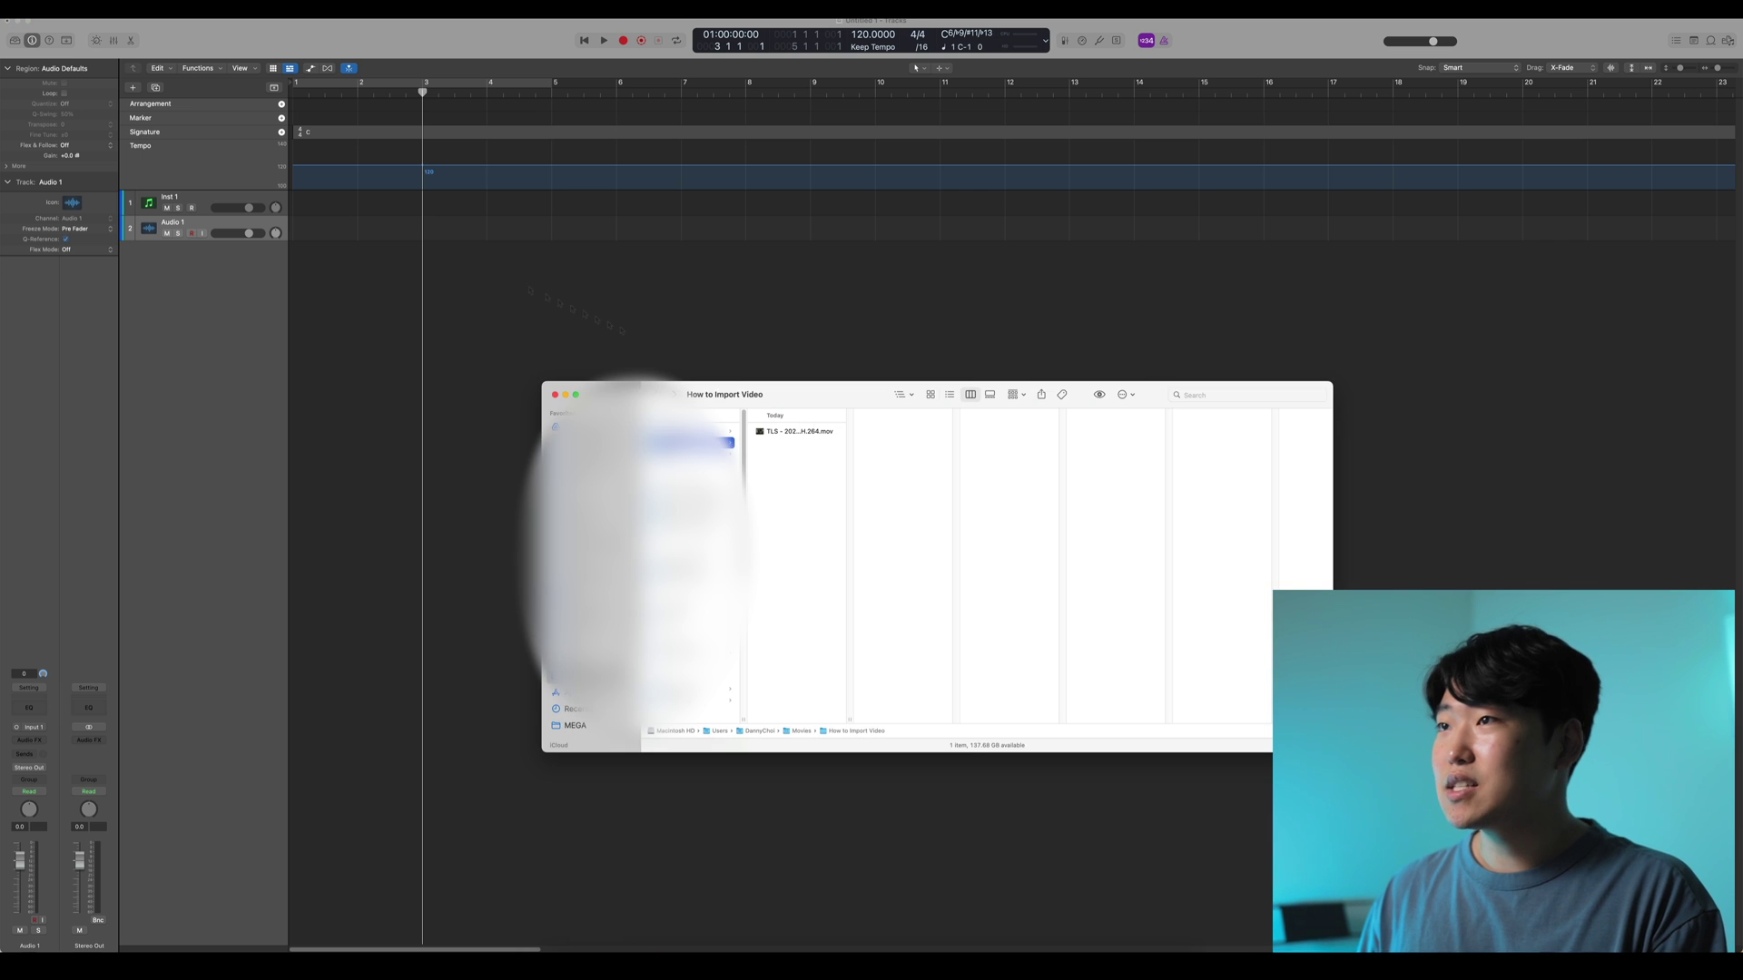
{"action": "left_click", "coordinate": [327, 332]}
{"action": "left_click", "coordinate": [78, 10]}
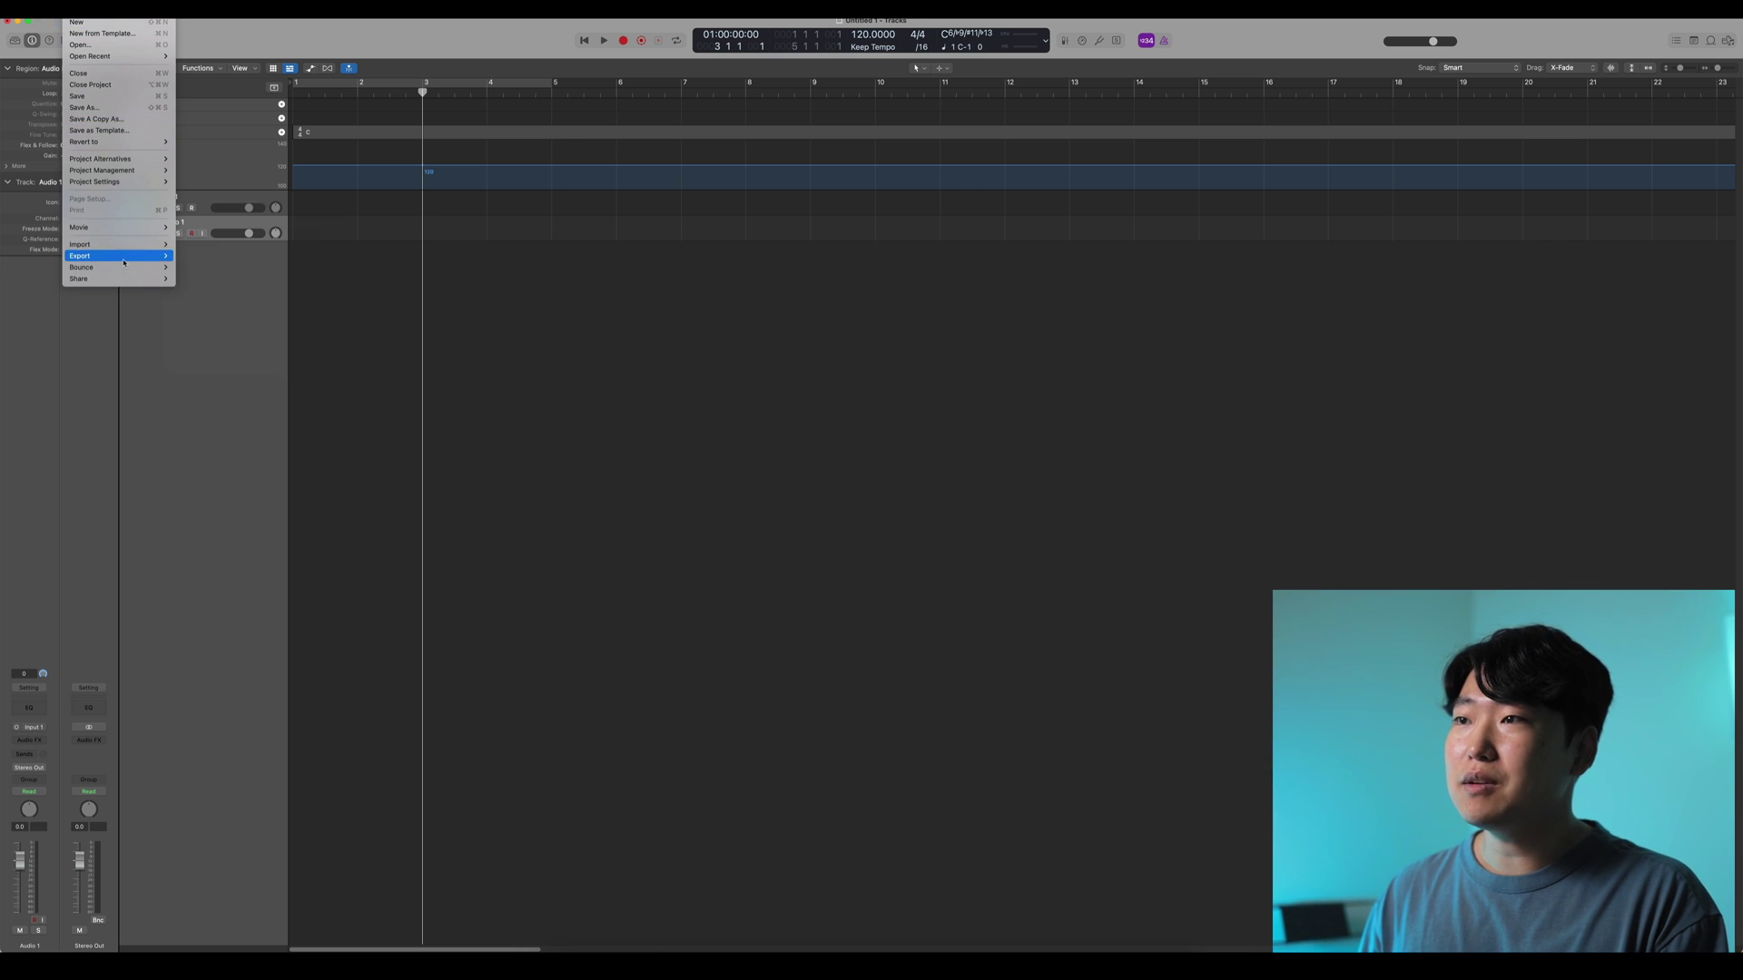
{"action": "left_click", "coordinate": [486, 342]}
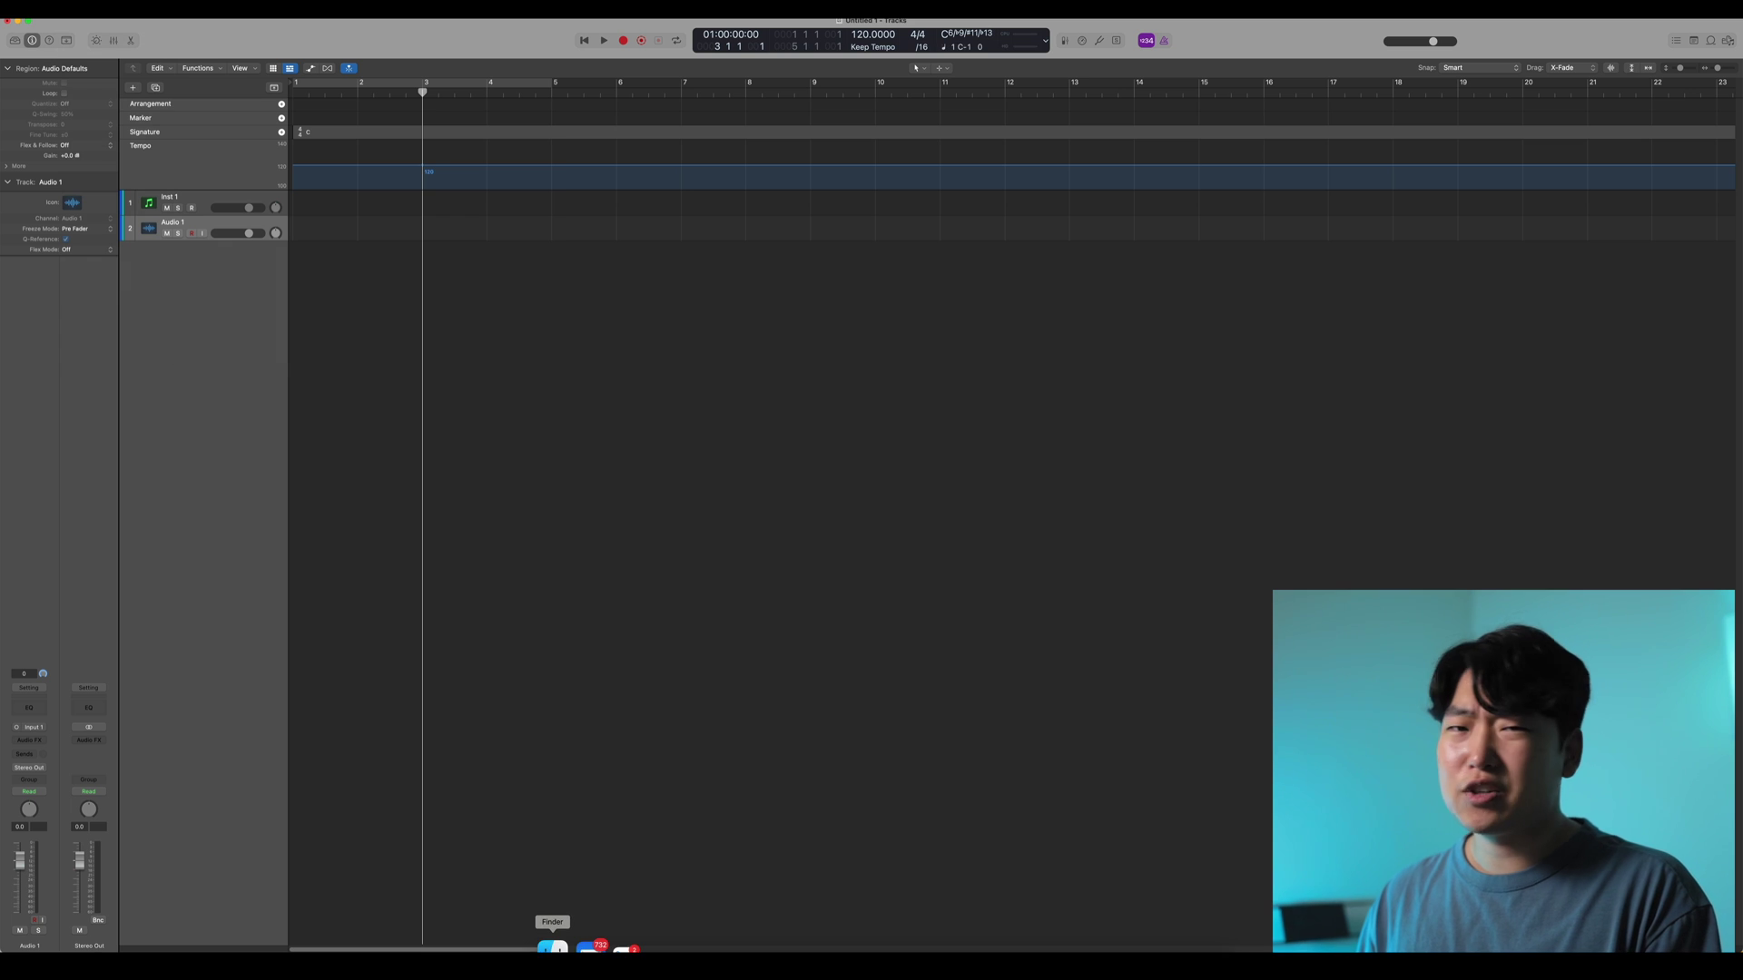
{"action": "left_click", "coordinate": [552, 949]}
{"action": "left_click_drag", "start_coordinate": [804, 434], "coordinate": [423, 223]}
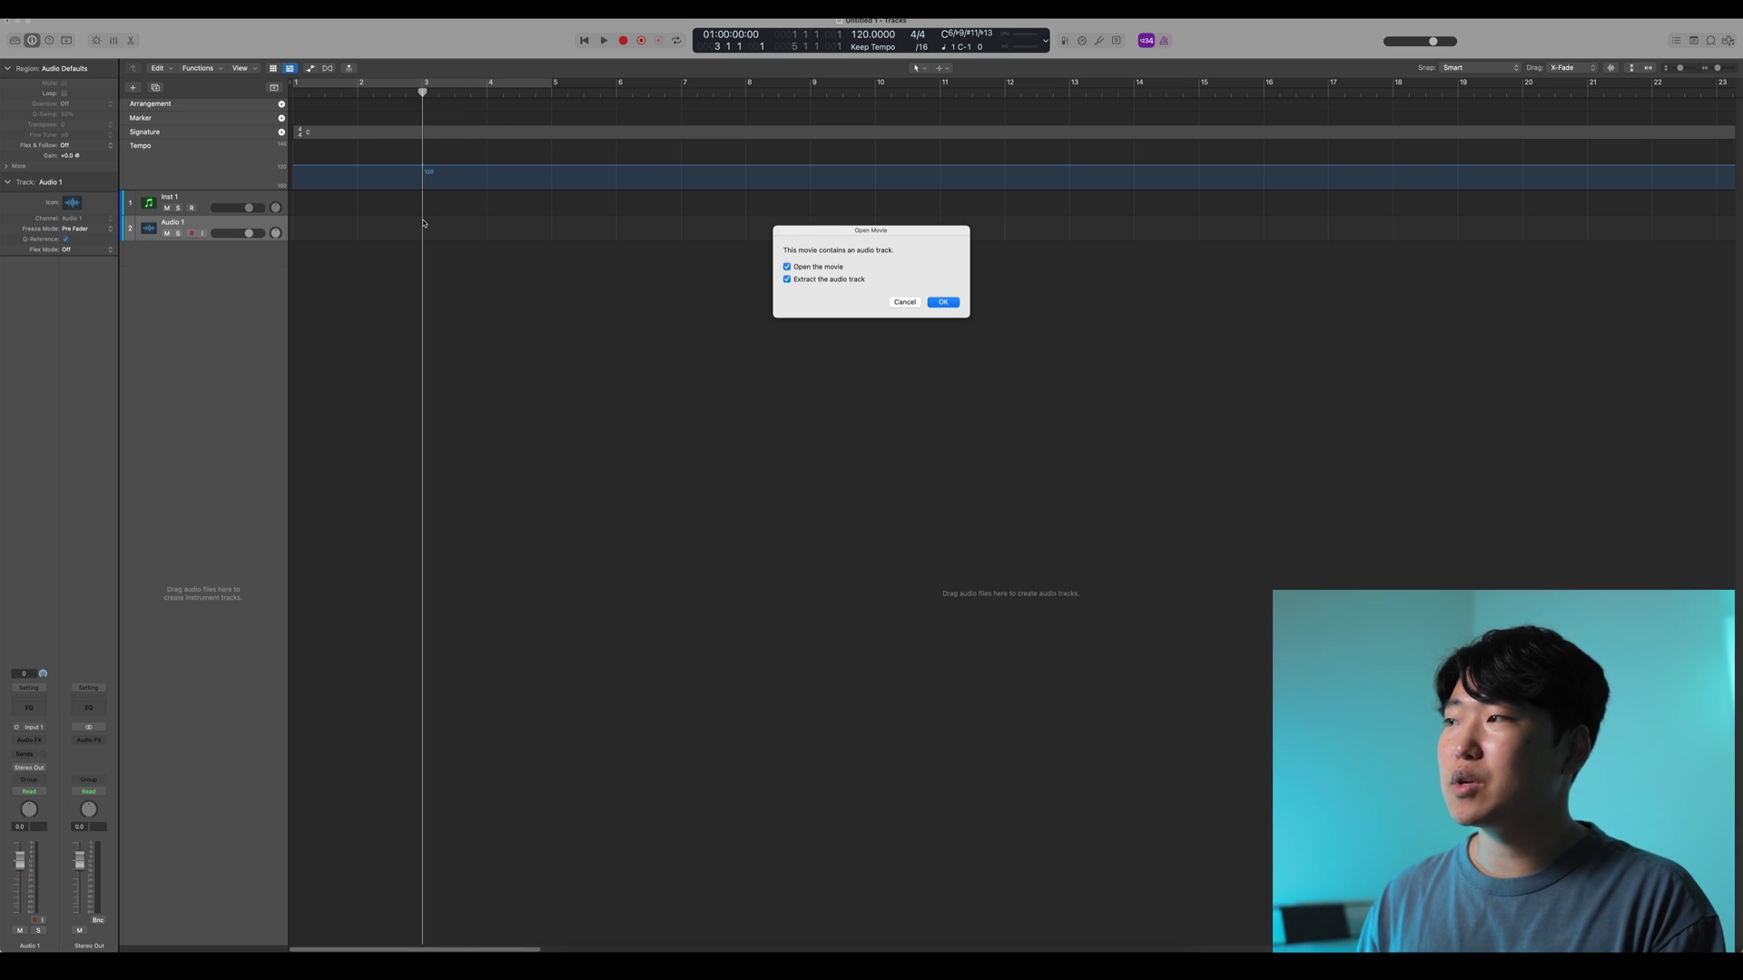
{"action": "left_click", "coordinate": [941, 302]}
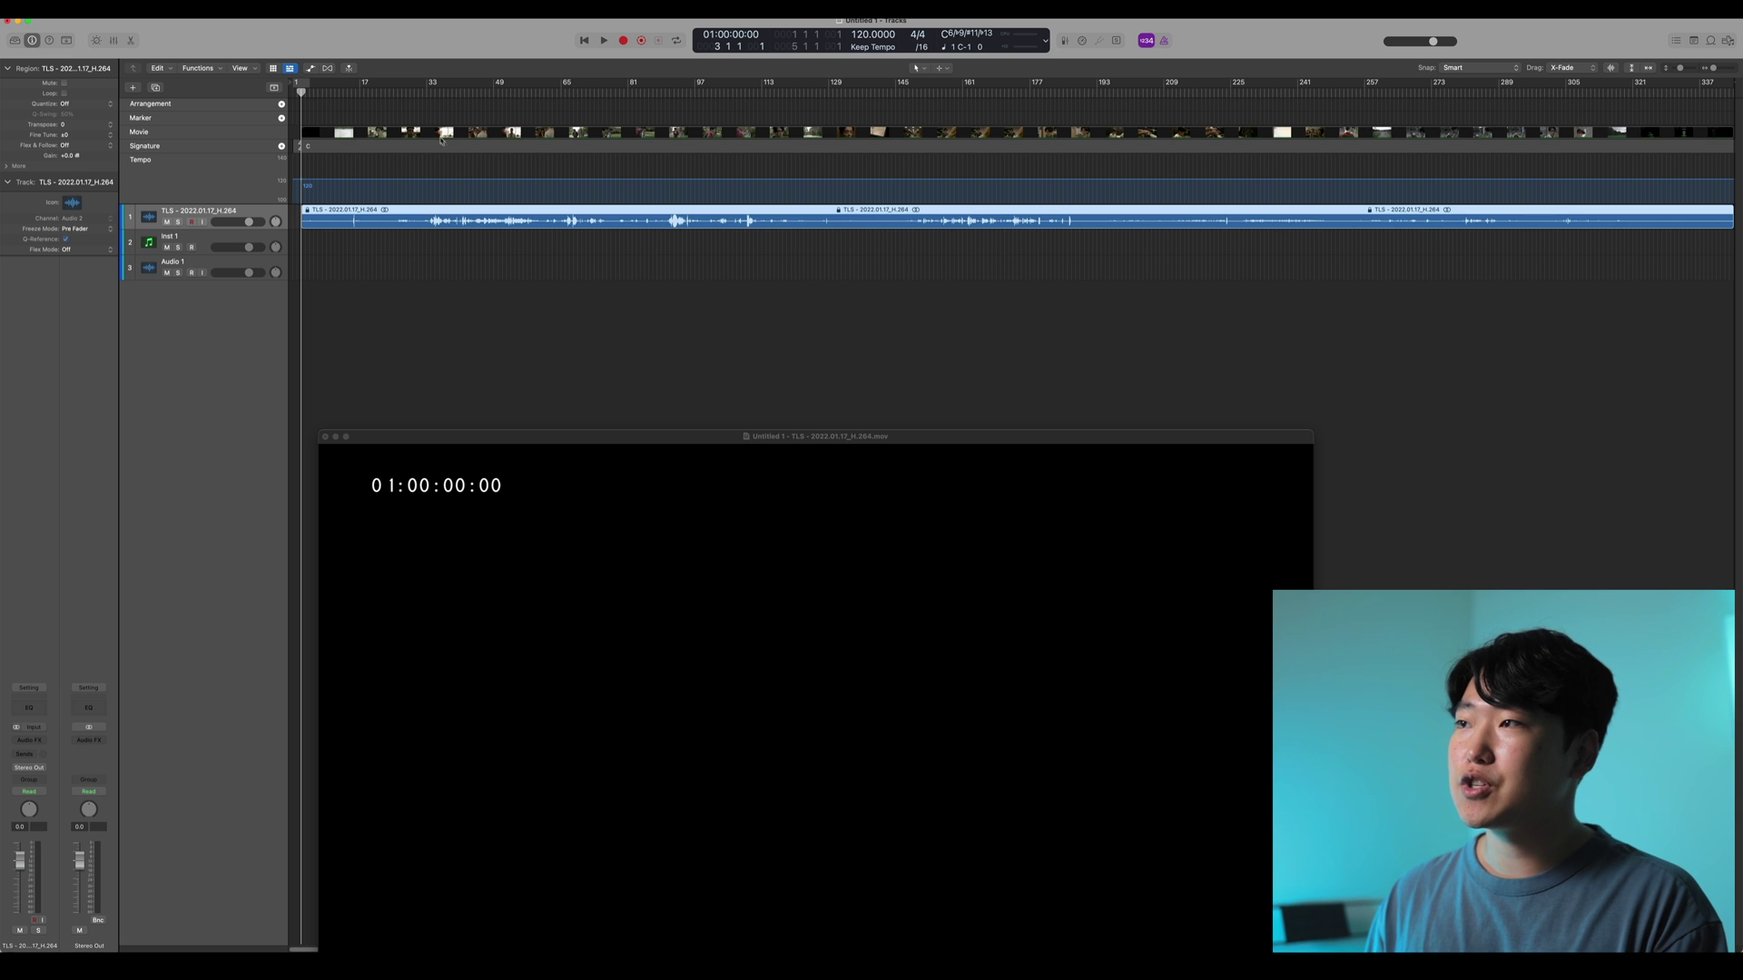
Preview two movie scenes from the ruler, then zoom the timeline in two levels
{"action": "left_click", "coordinate": [424, 88]}
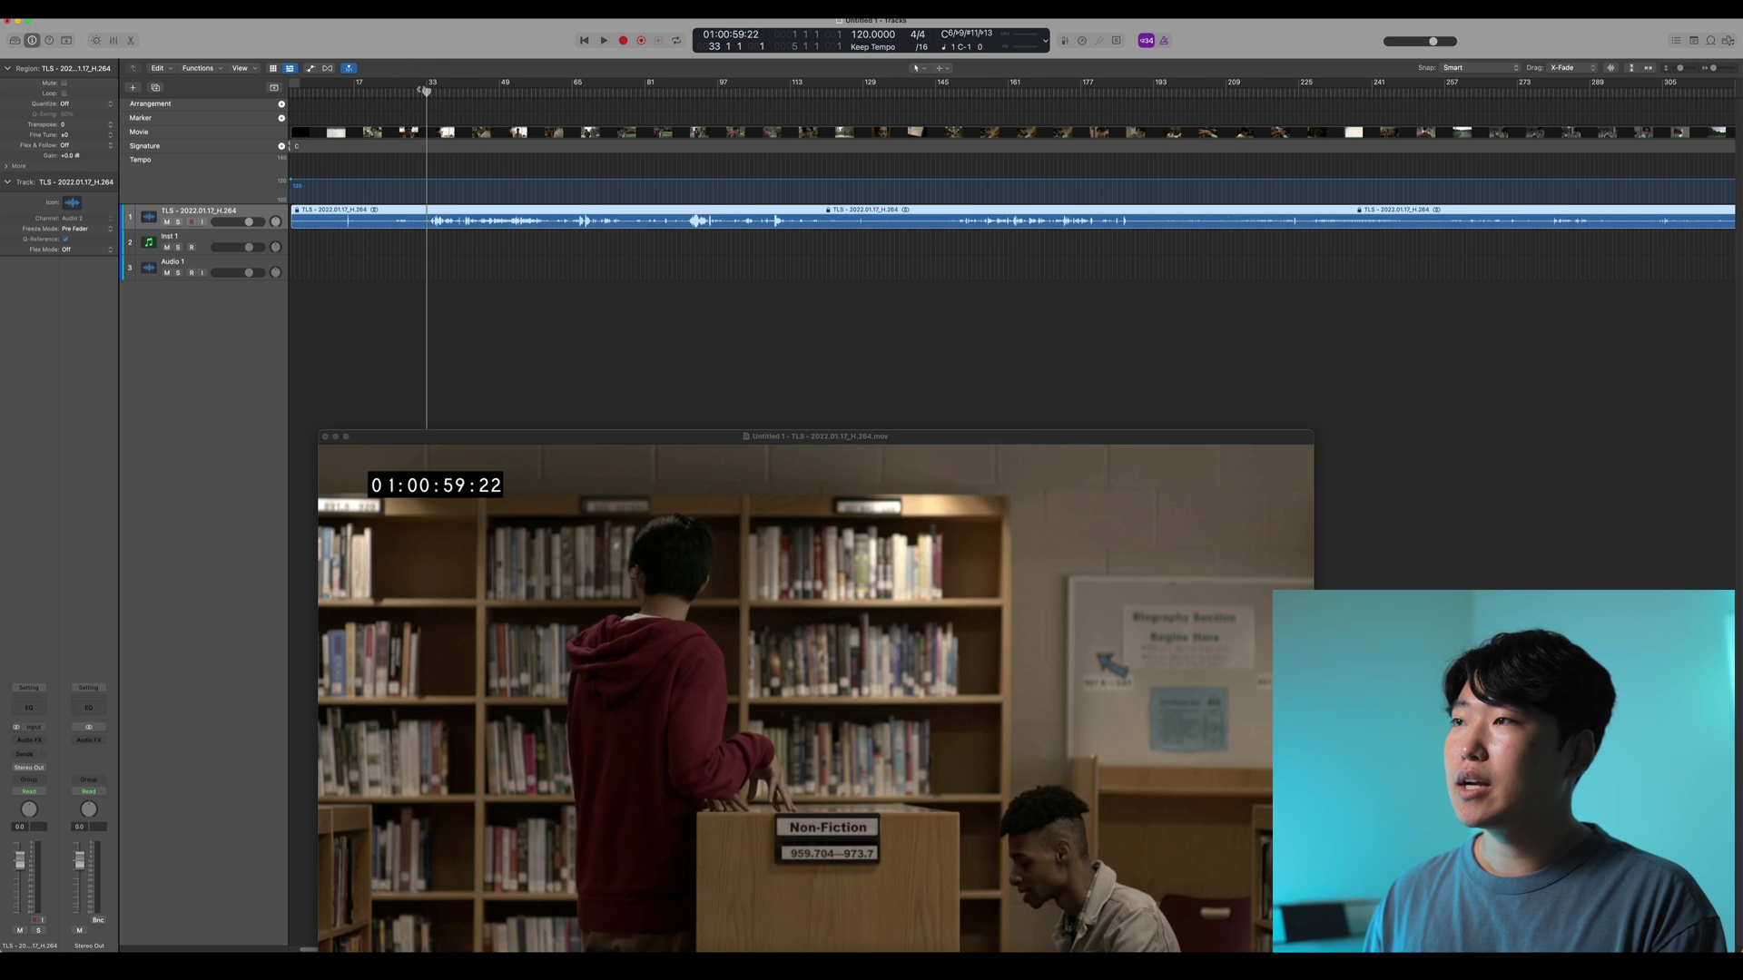
{"action": "left_click", "coordinate": [386, 89]}
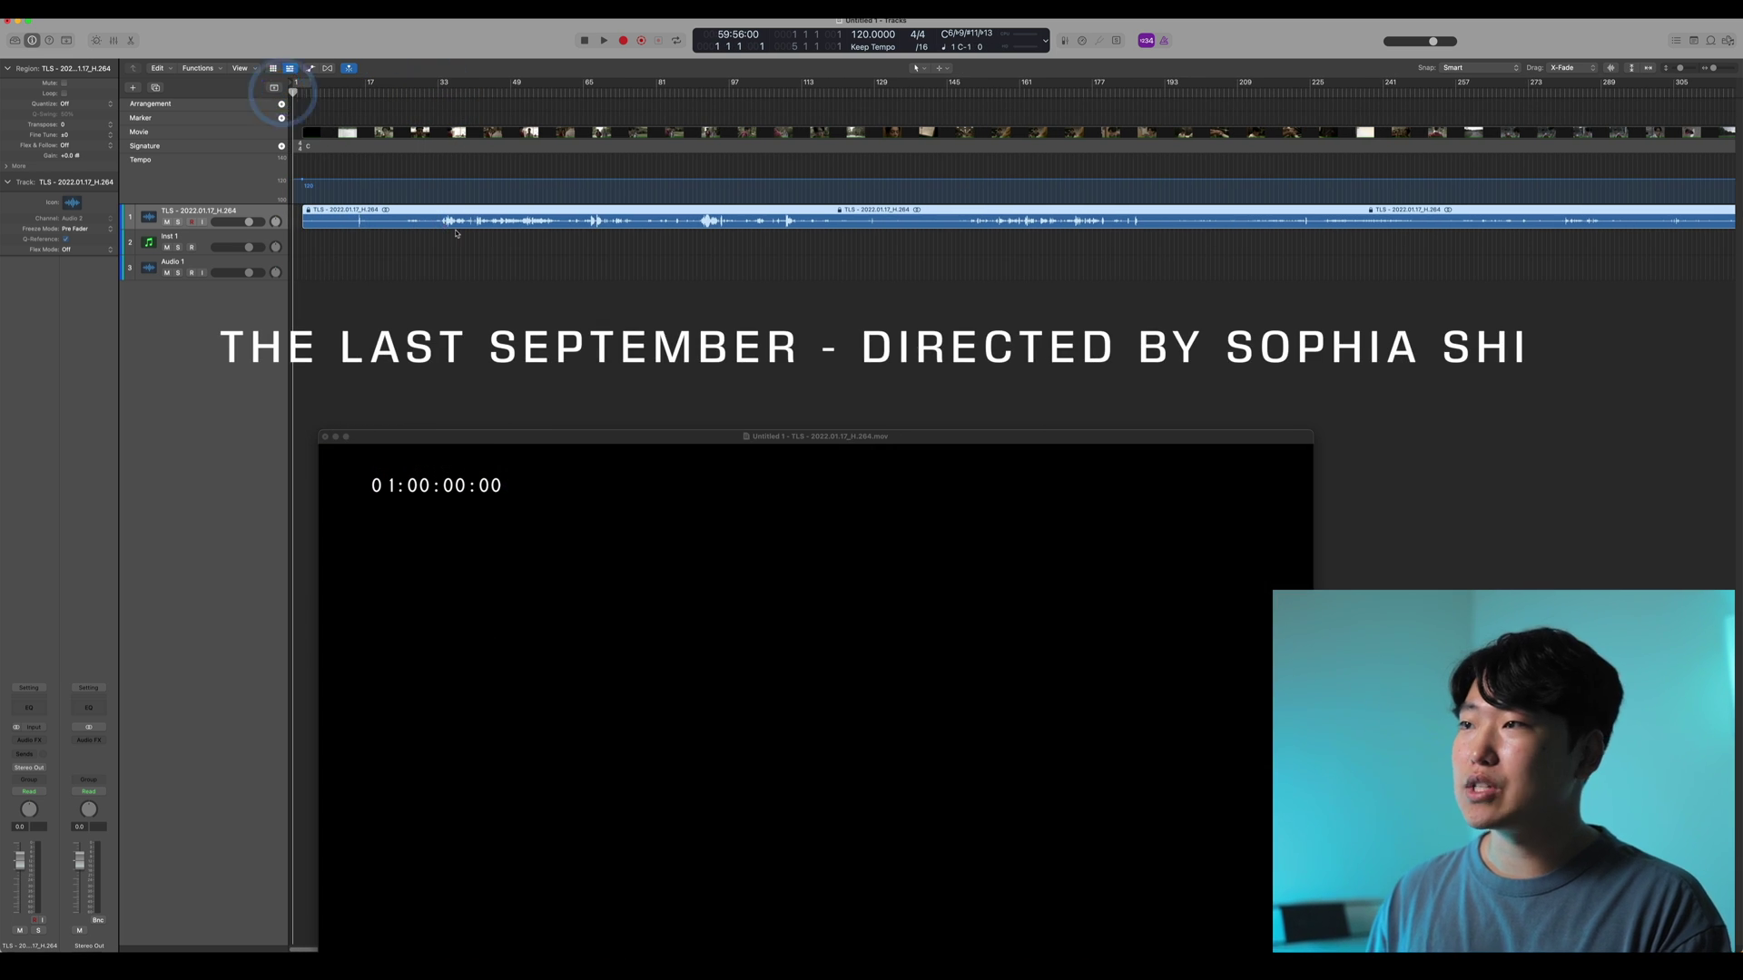
{"action": "key", "text": "super+Right"}
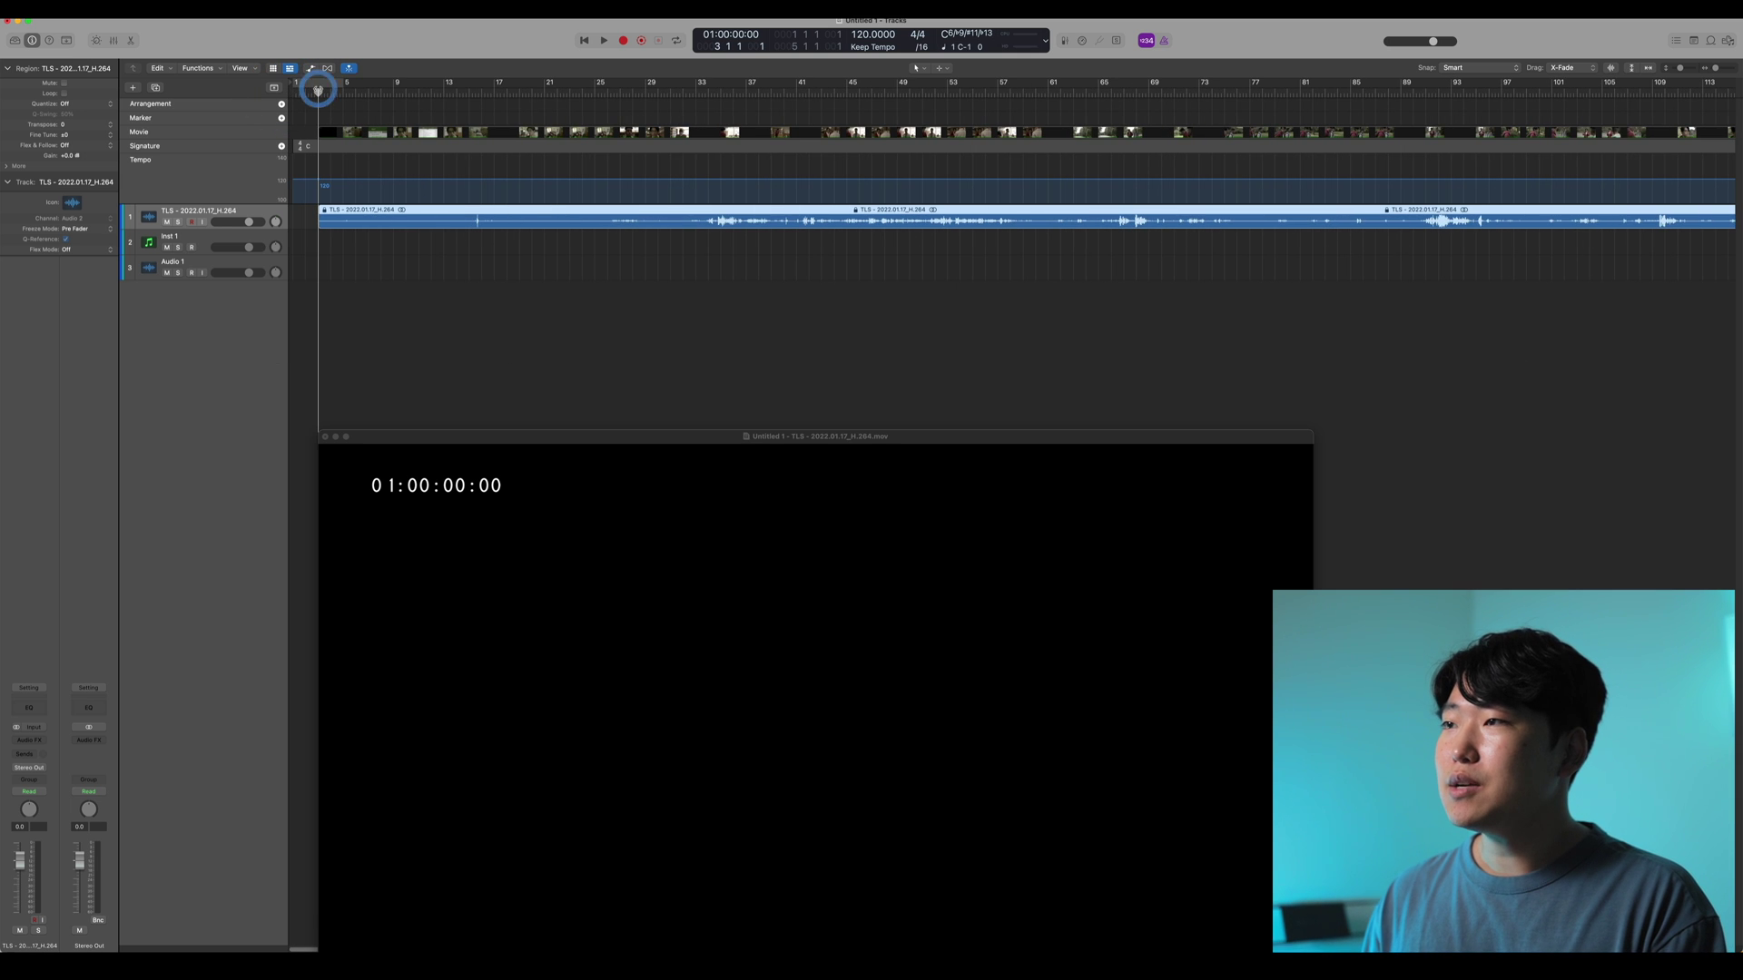
{"action": "key", "text": "super+Right"}
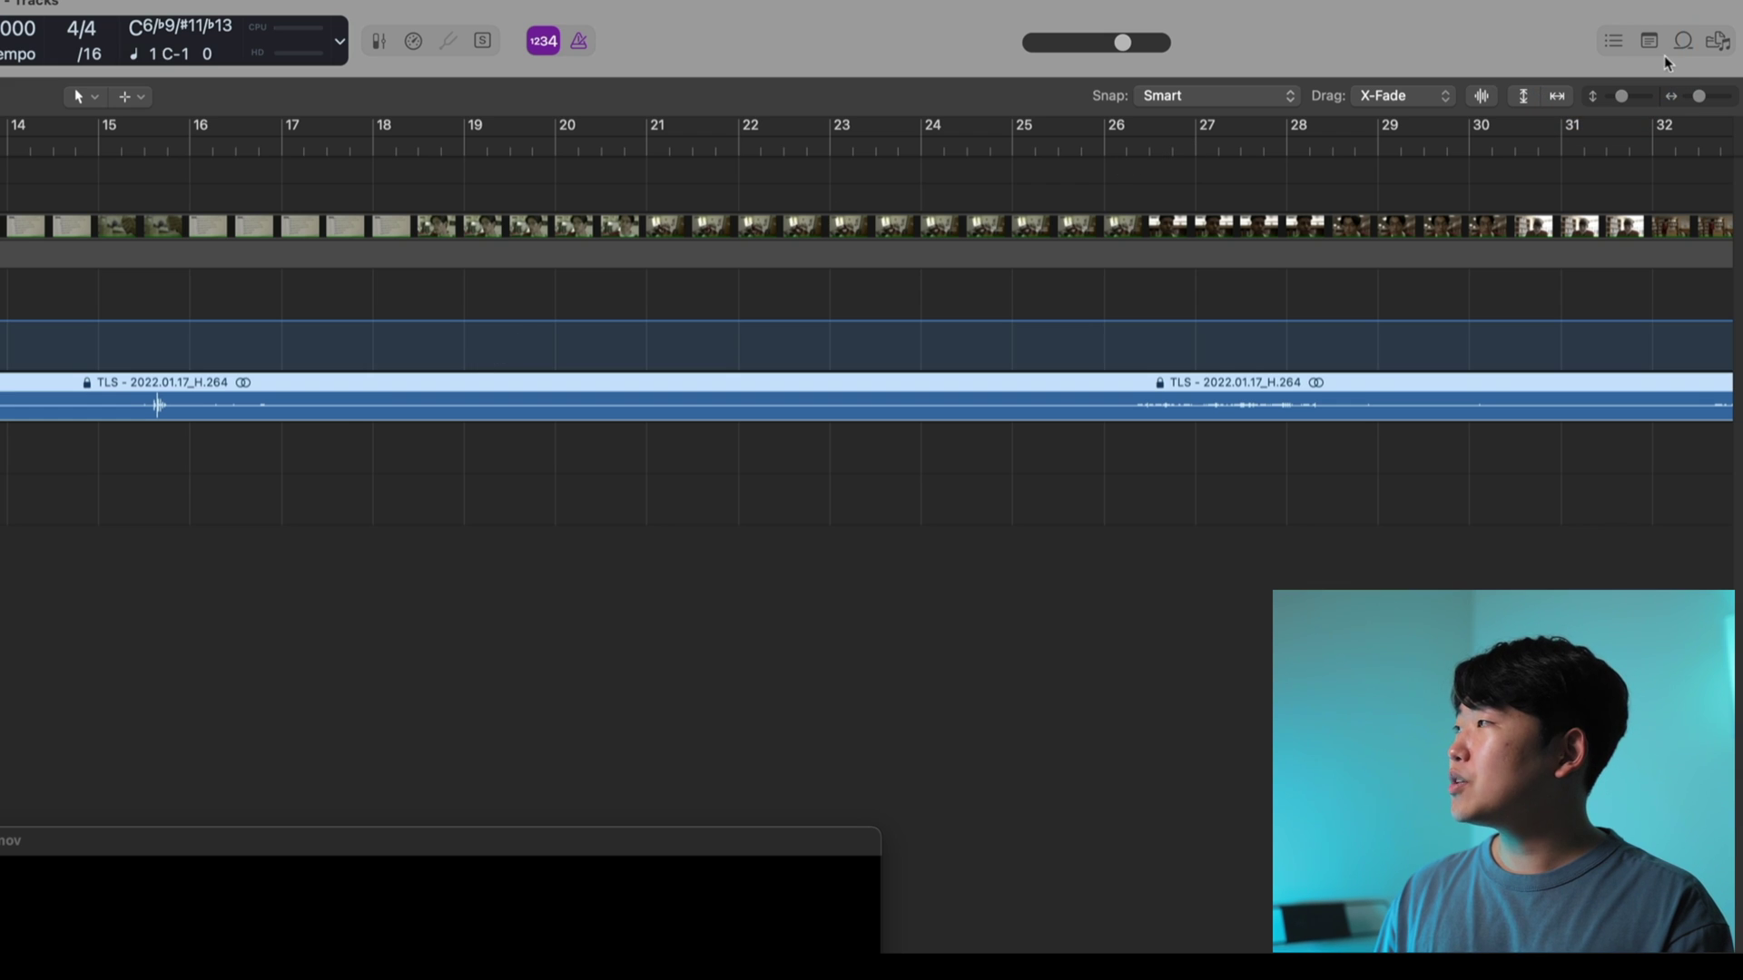
Open the Tempo list, select the 120 BPM event at 3 1 1 1, and scrub for the sync frame
{"action": "left_click", "coordinate": [1615, 42]}
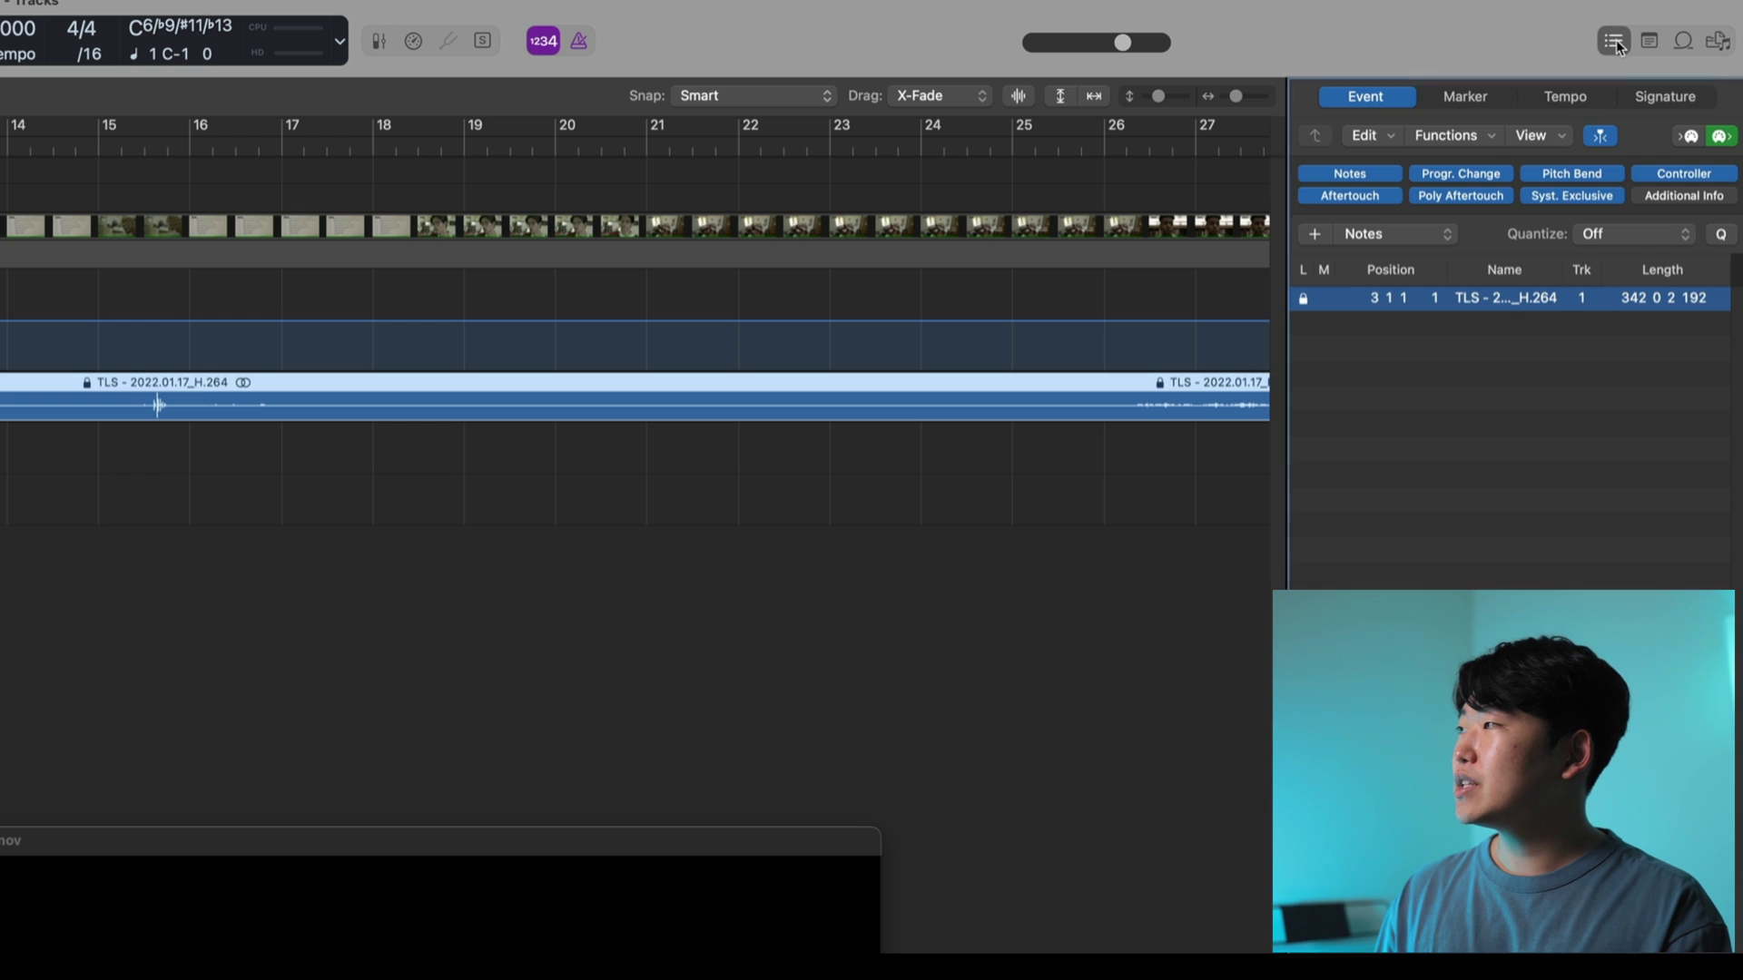
{"action": "left_click", "coordinate": [1570, 100]}
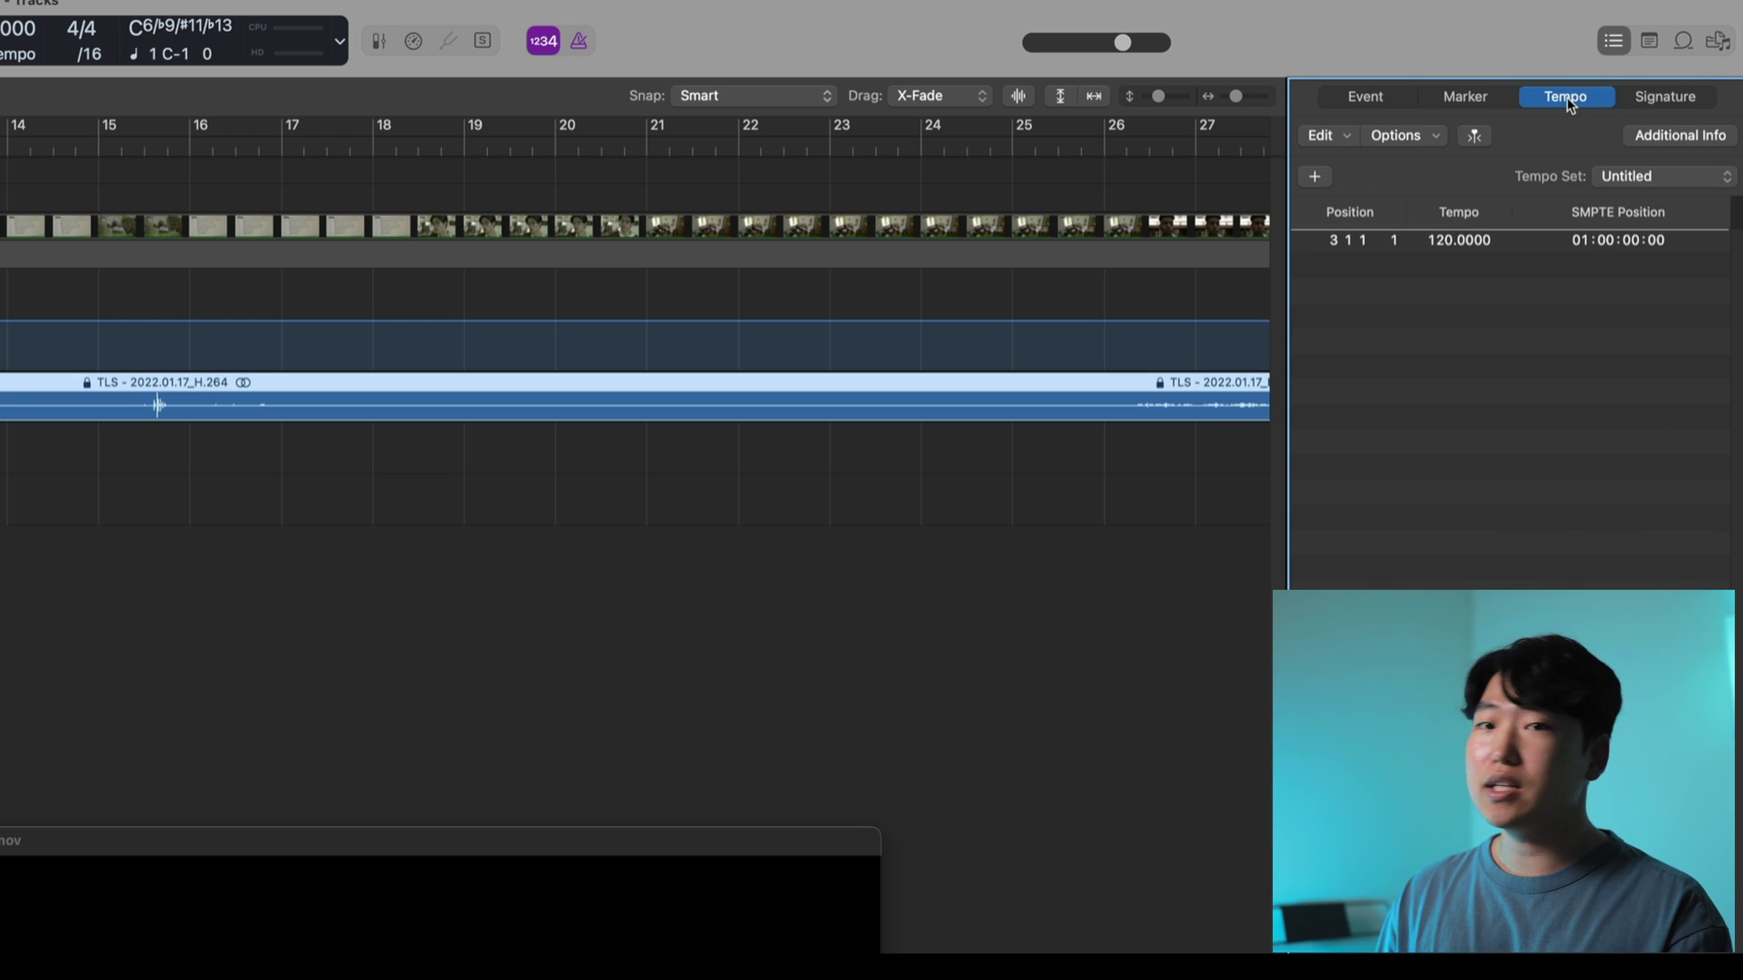
{"action": "left_click", "coordinate": [1599, 245]}
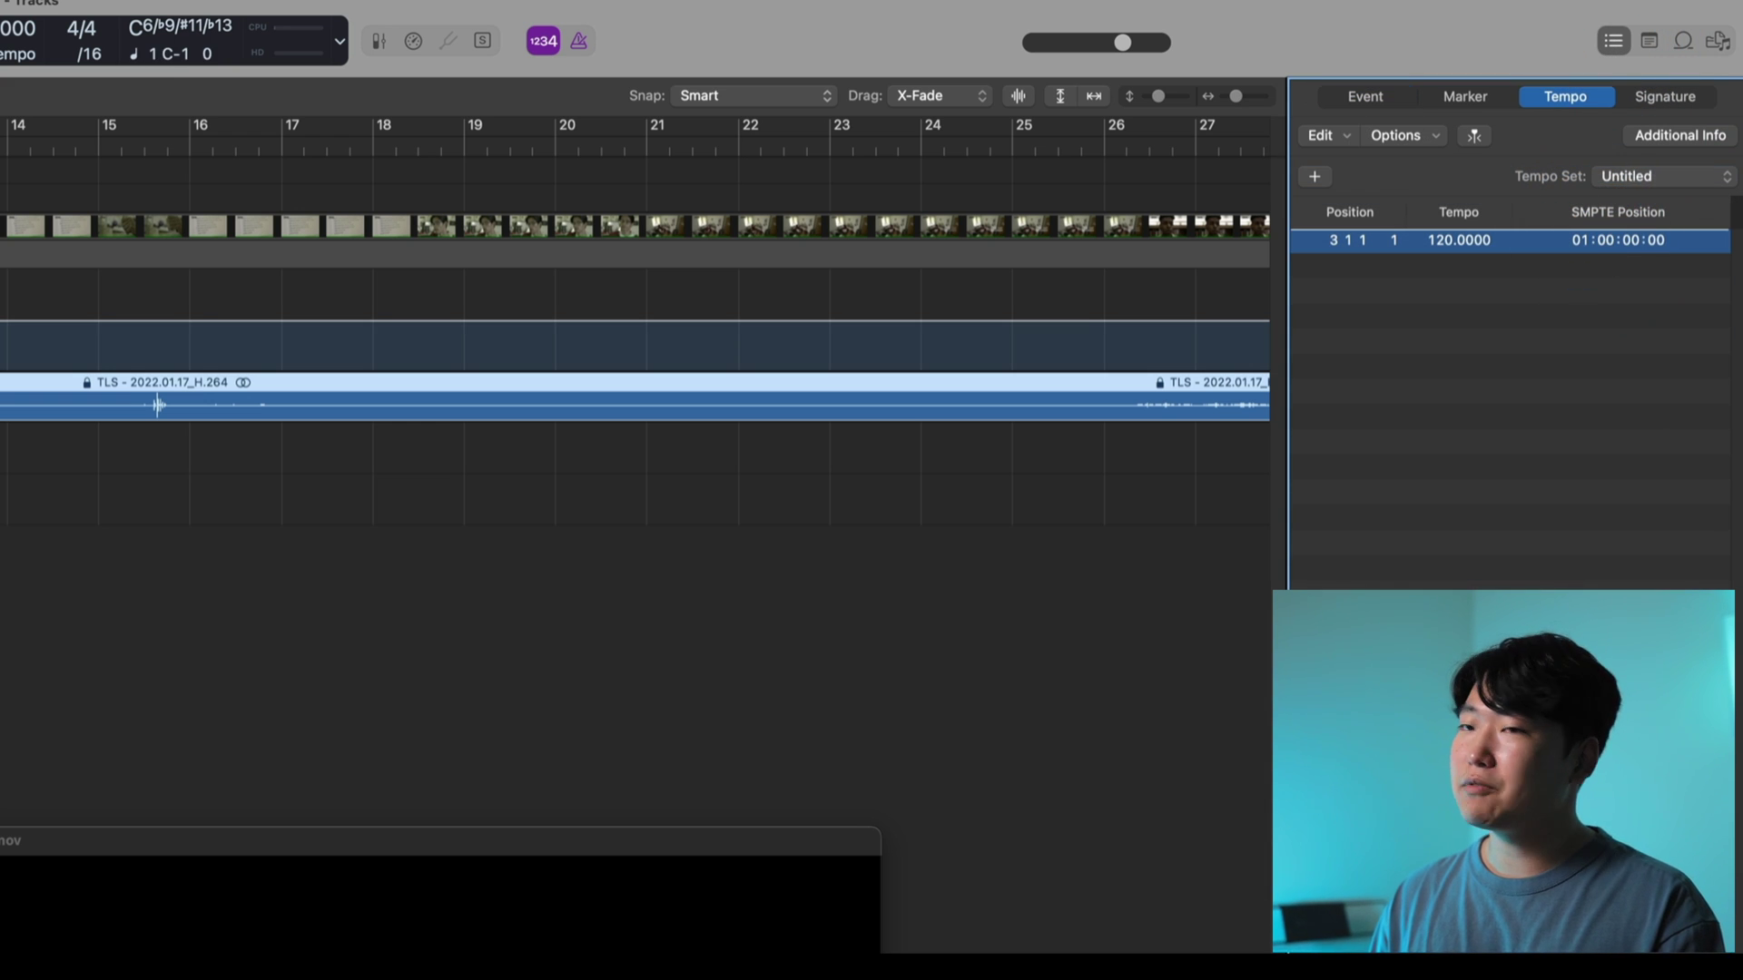
{"action": "left_click", "coordinate": [449, 317]}
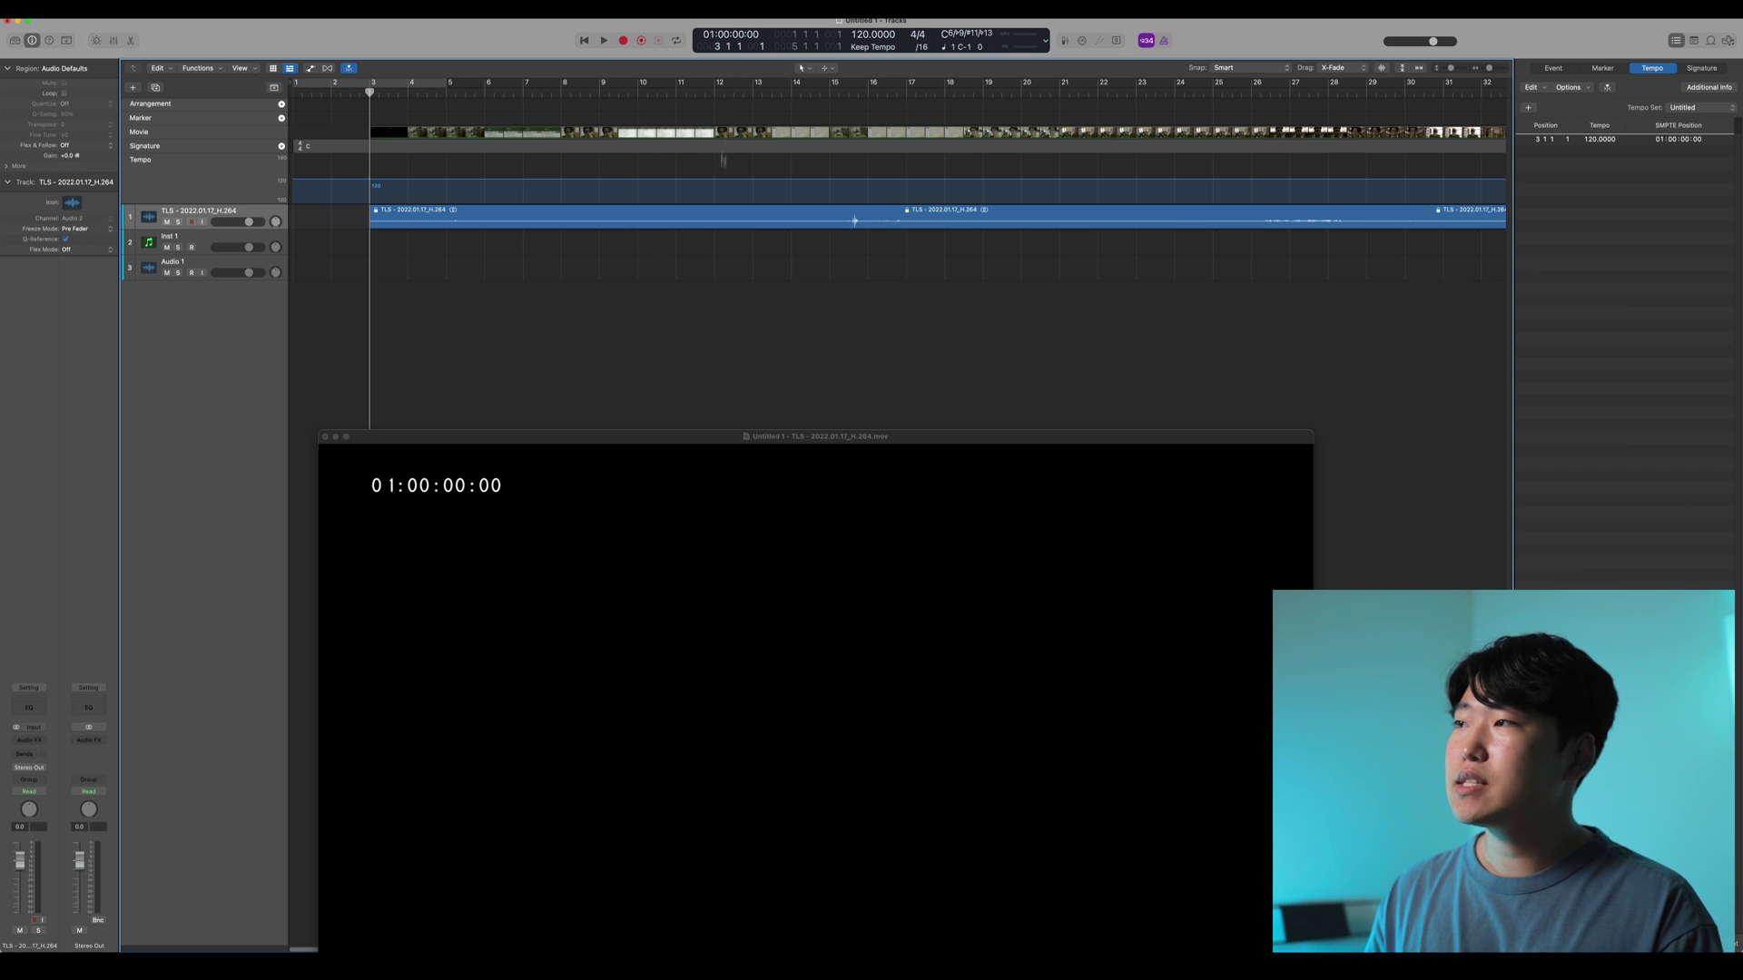
{"action": "left_click_drag", "start_coordinate": [816, 93], "coordinate": [854, 109]}
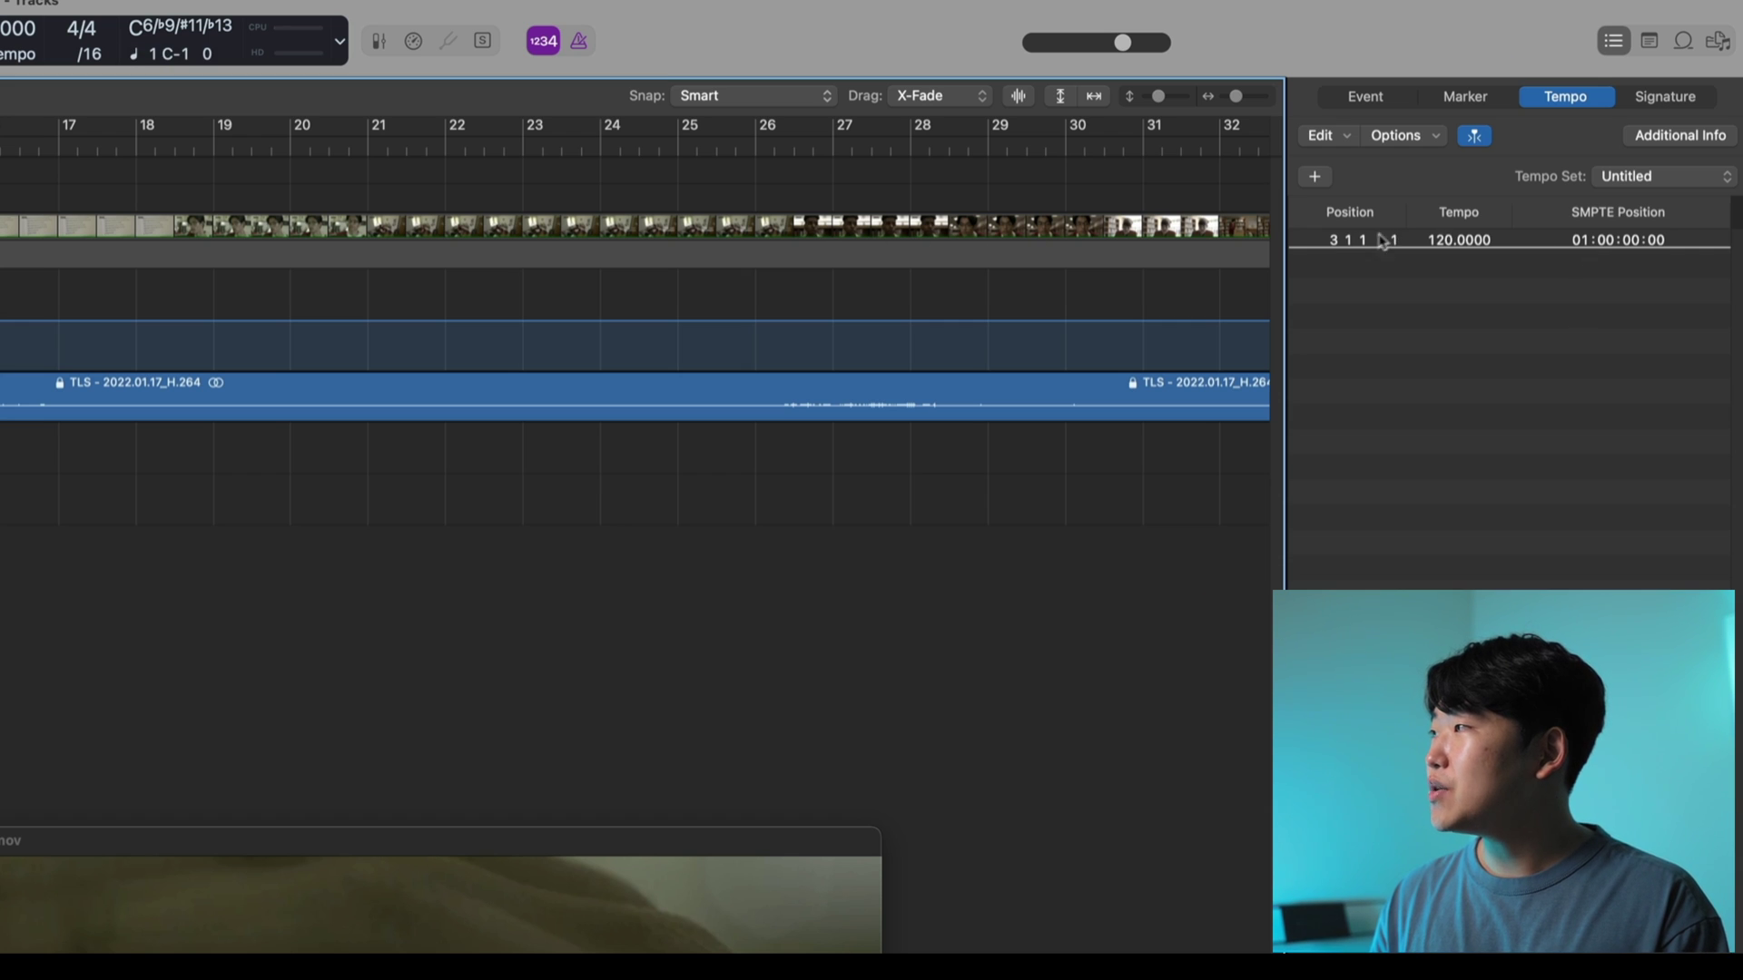
Try setting the tempo event's SMPTE position to 01:00:25:08, then undo the change
{"action": "left_click", "coordinate": [1334, 247]}
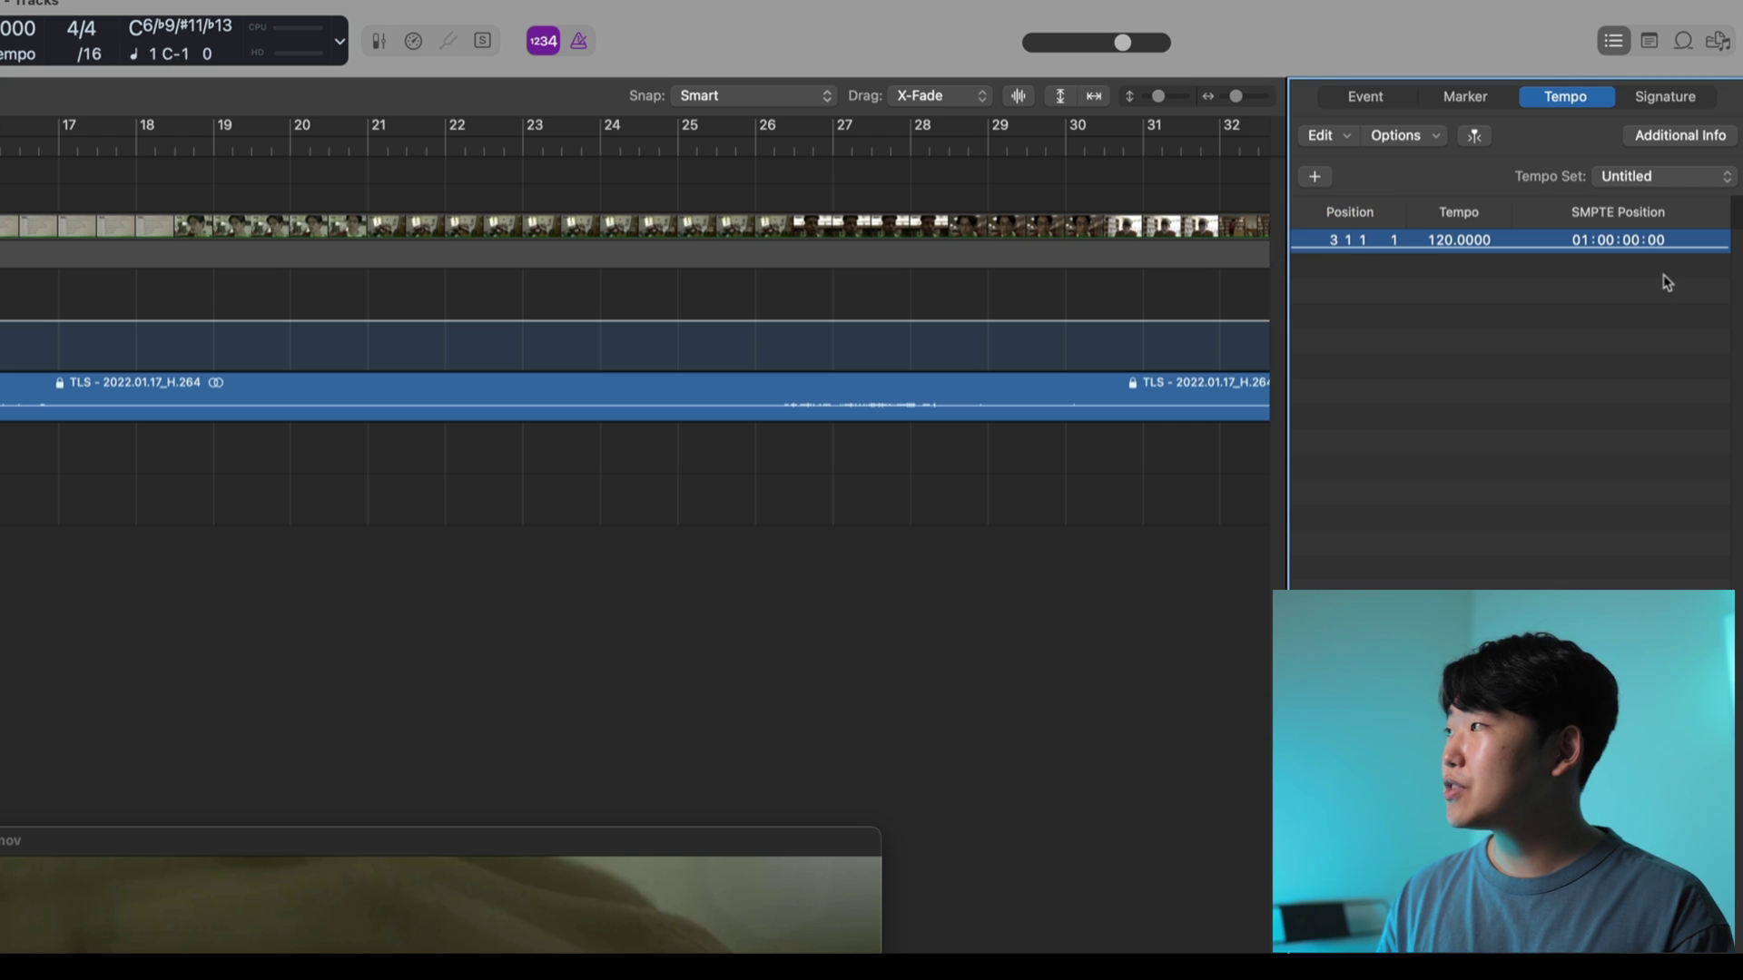
{"action": "double_click", "coordinate": [1625, 240]}
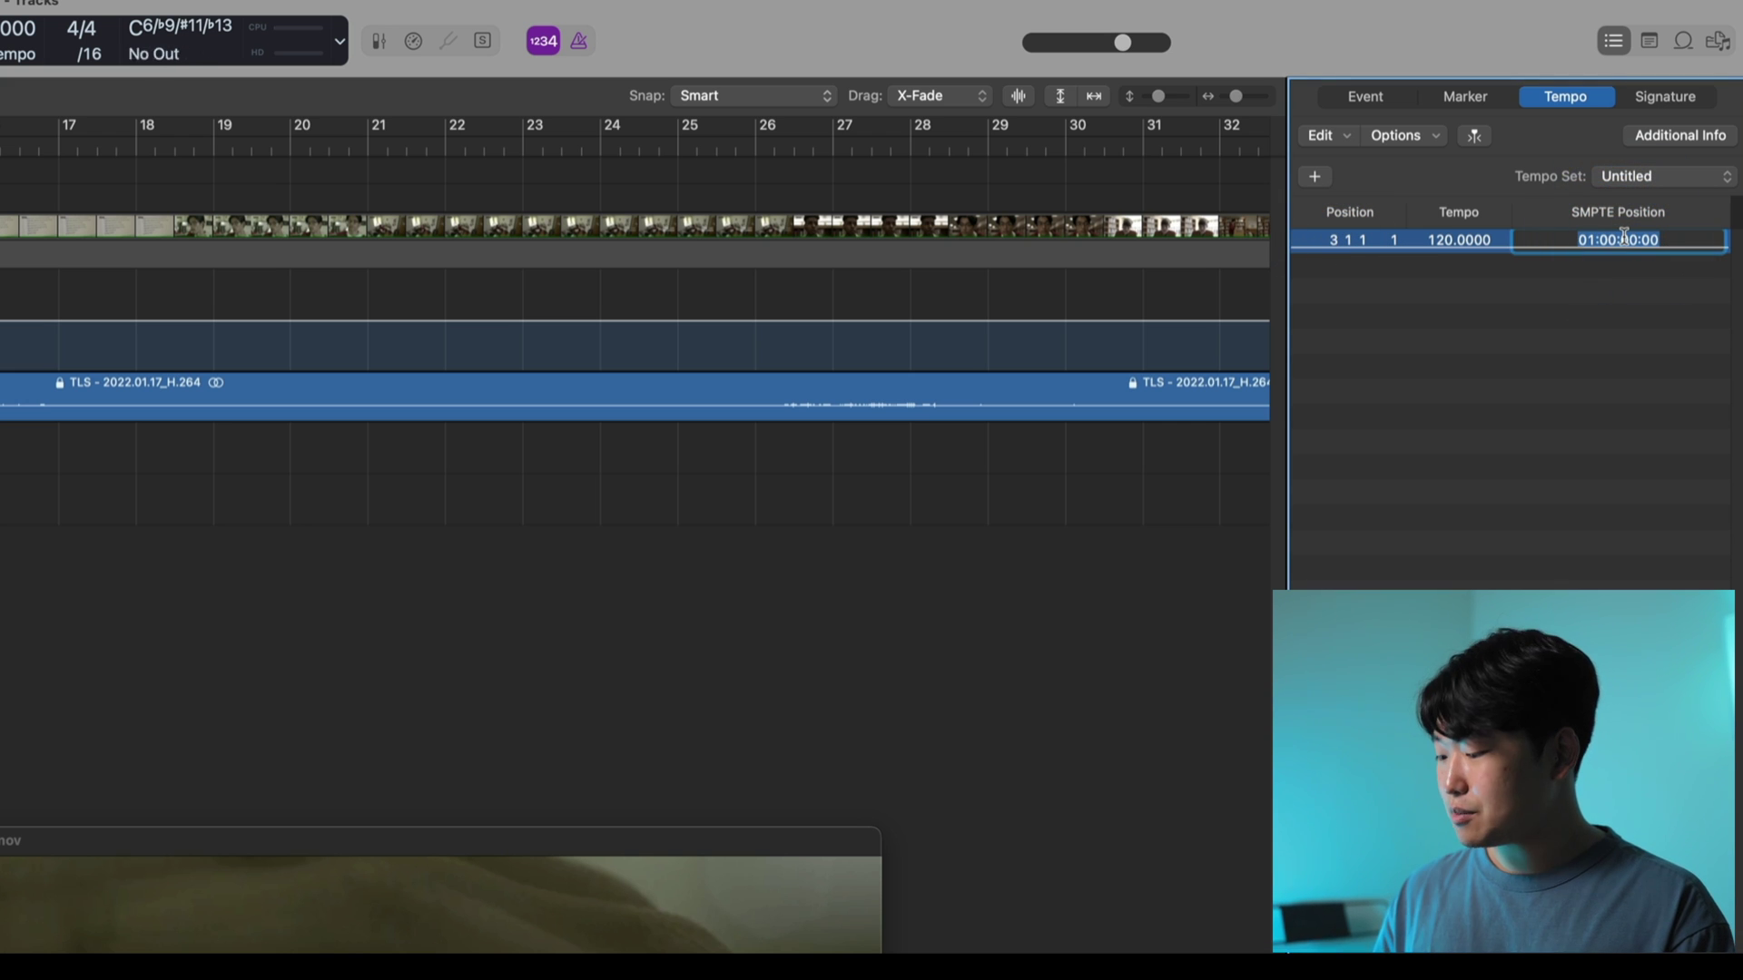
{"action": "type", "text": "010"}
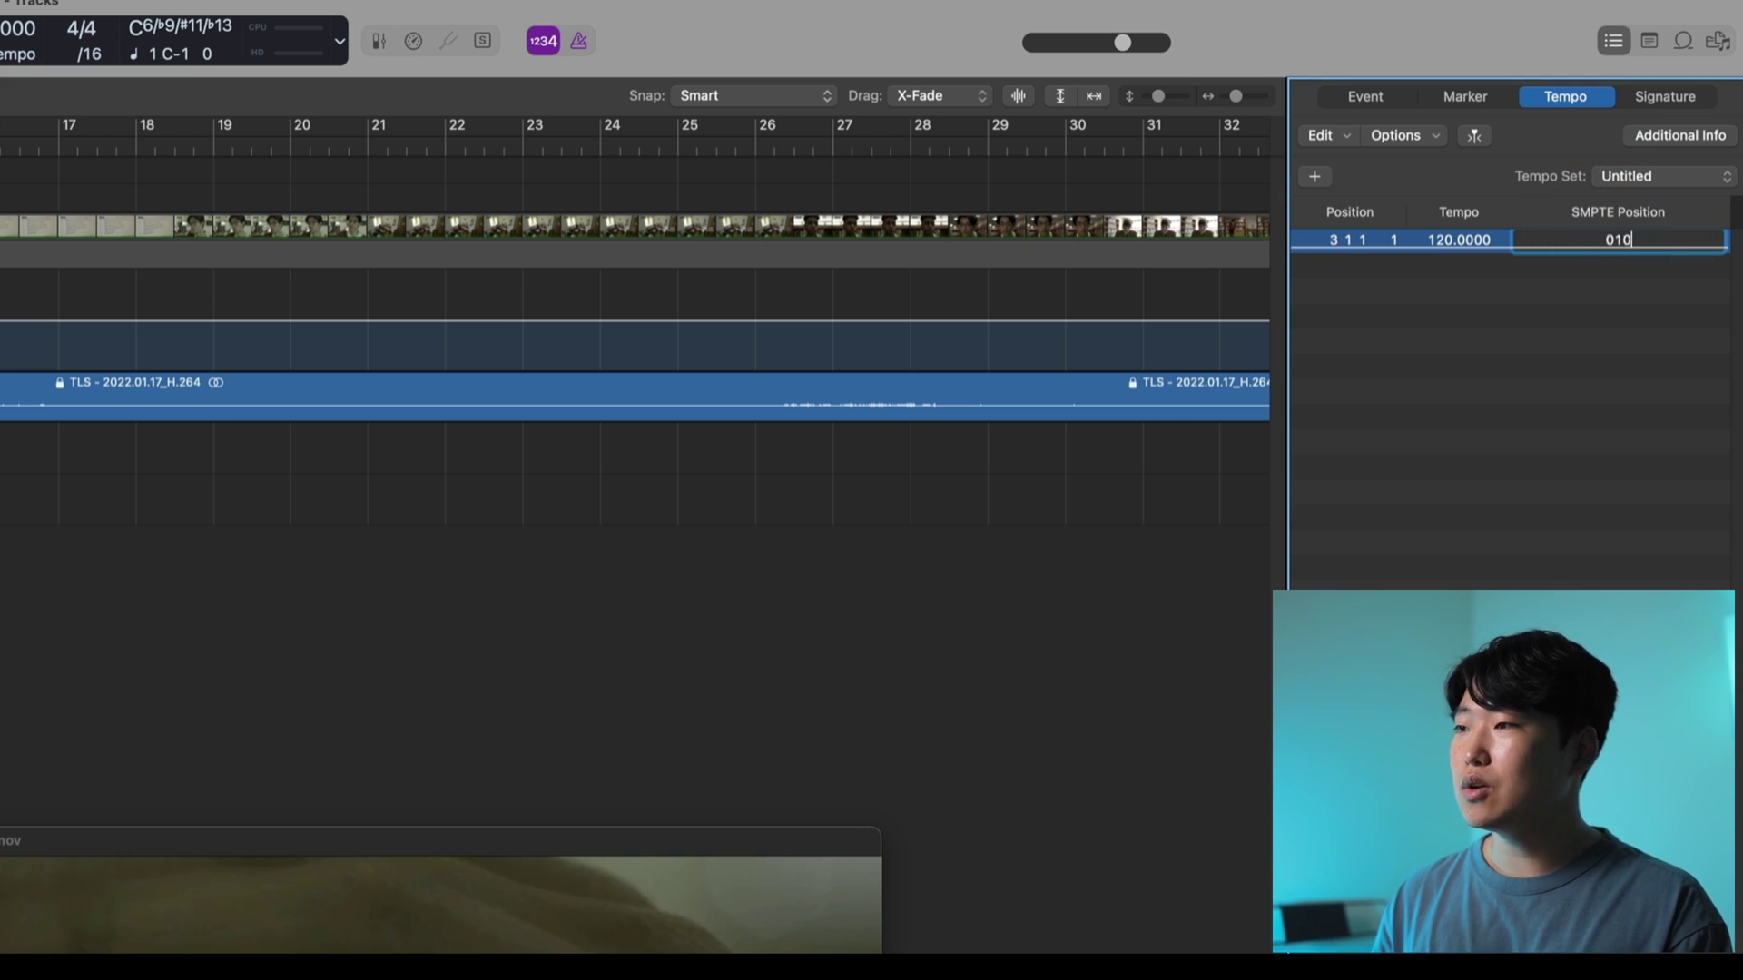
{"action": "type", "text": "025"}
{"action": "key", "text": "Return"}
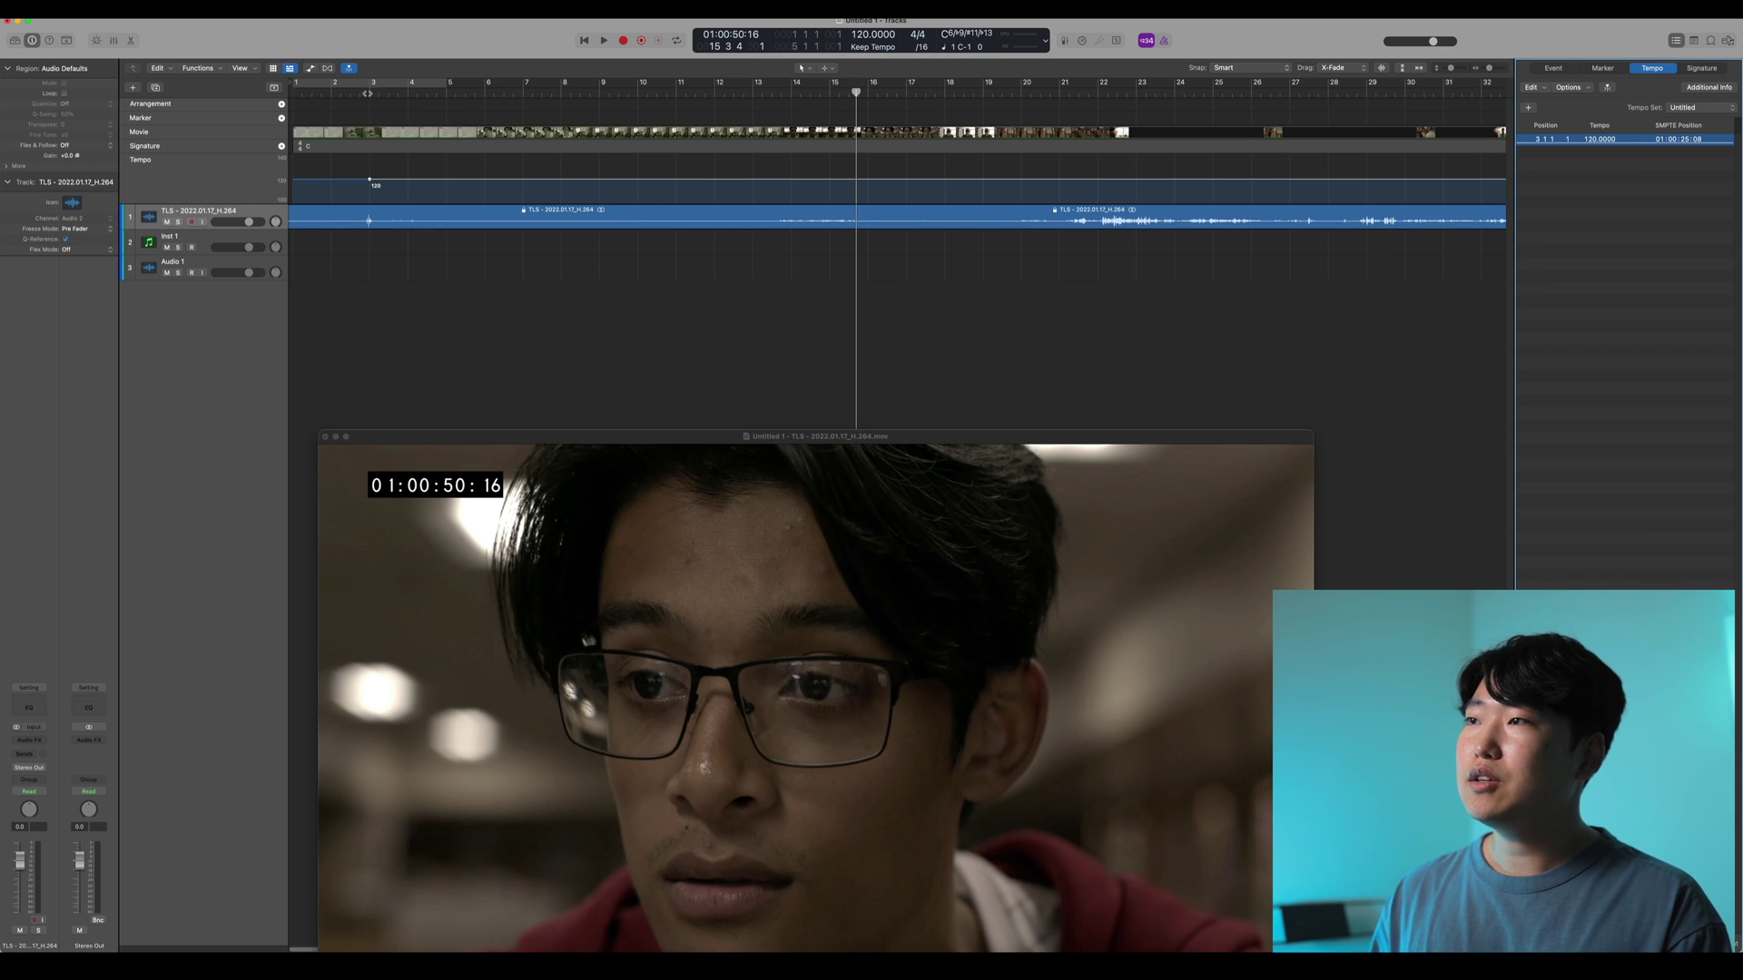
{"action": "key", "text": "z"}
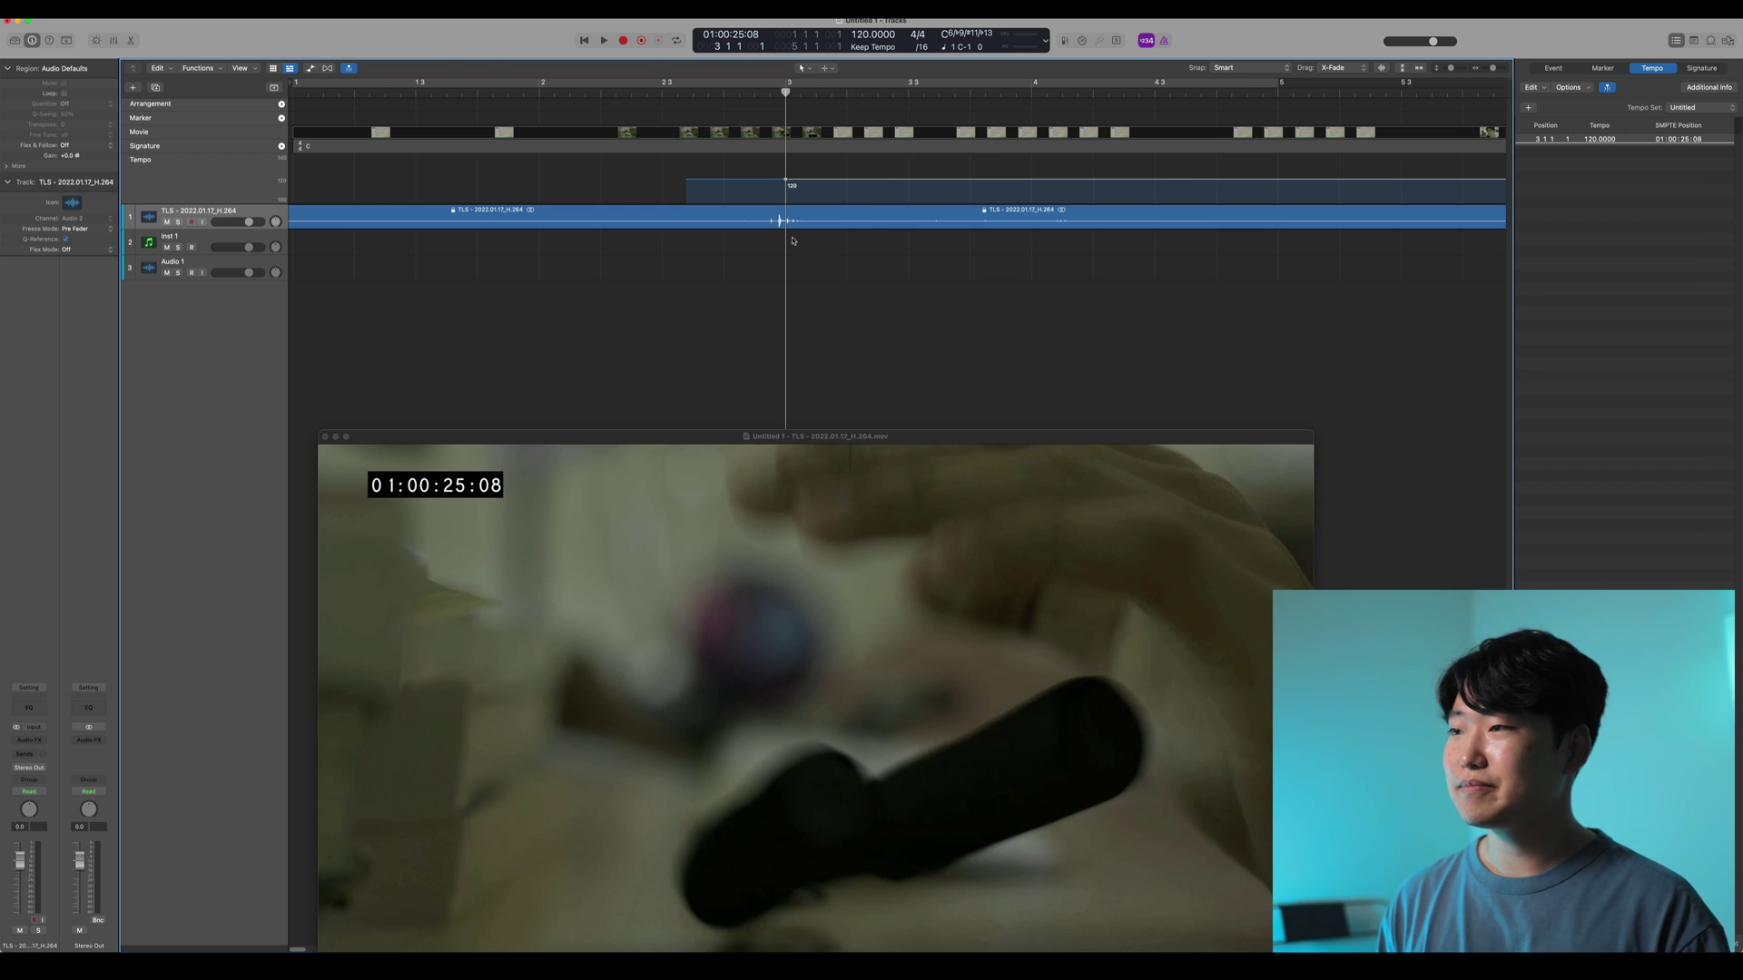
{"action": "key", "text": "super+z"}
Select the movie's video region on track 1
{"action": "scroll", "coordinate": [447, 272], "scroll_direction": "up", "scroll_amount": 5}
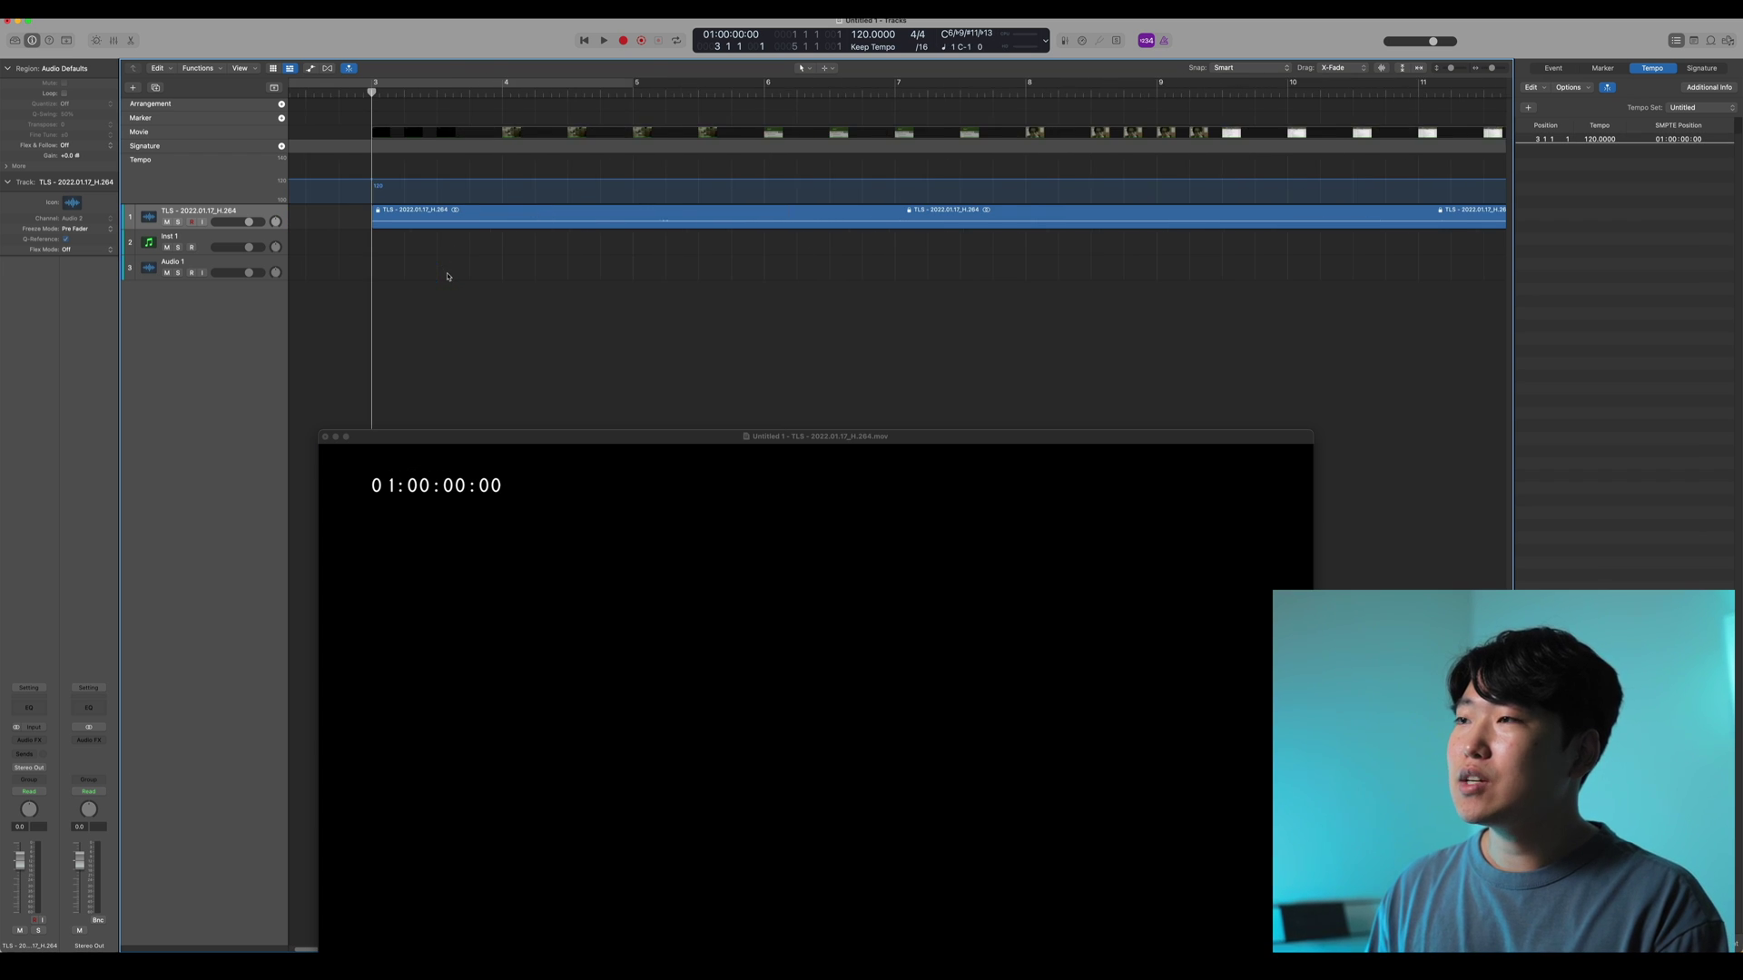
{"action": "left_click", "coordinate": [442, 212]}
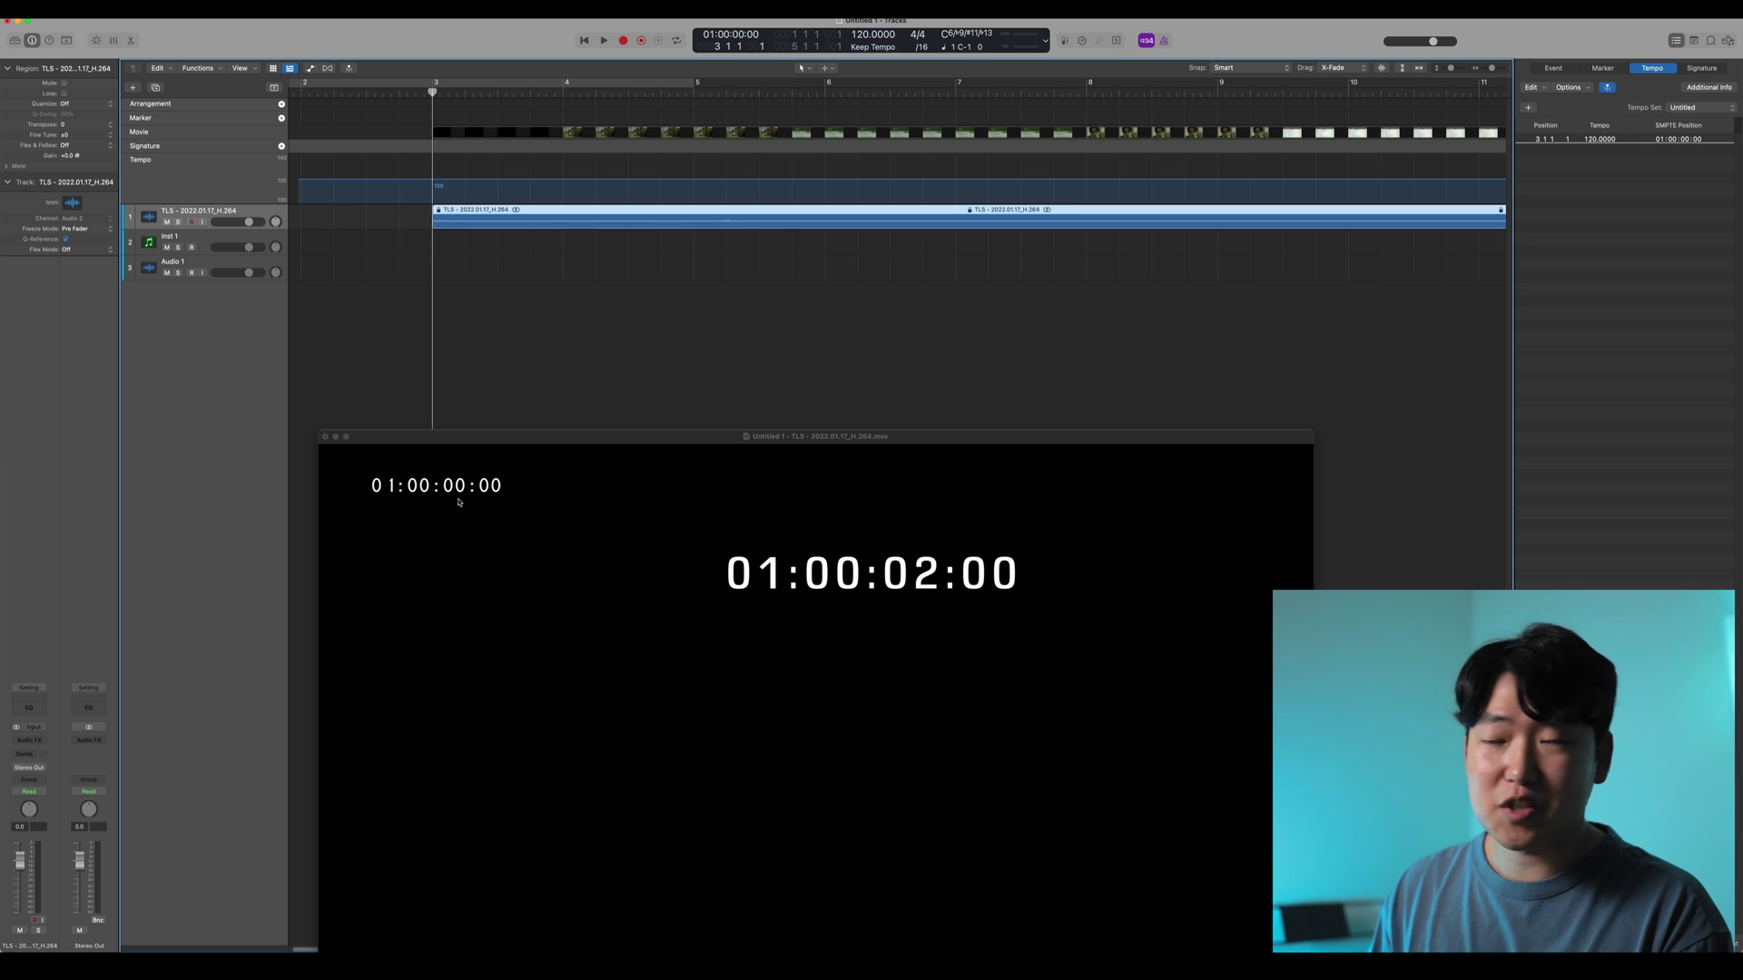
{"action": "left_click", "coordinate": [473, 264]}
{"action": "left_click", "coordinate": [465, 216]}
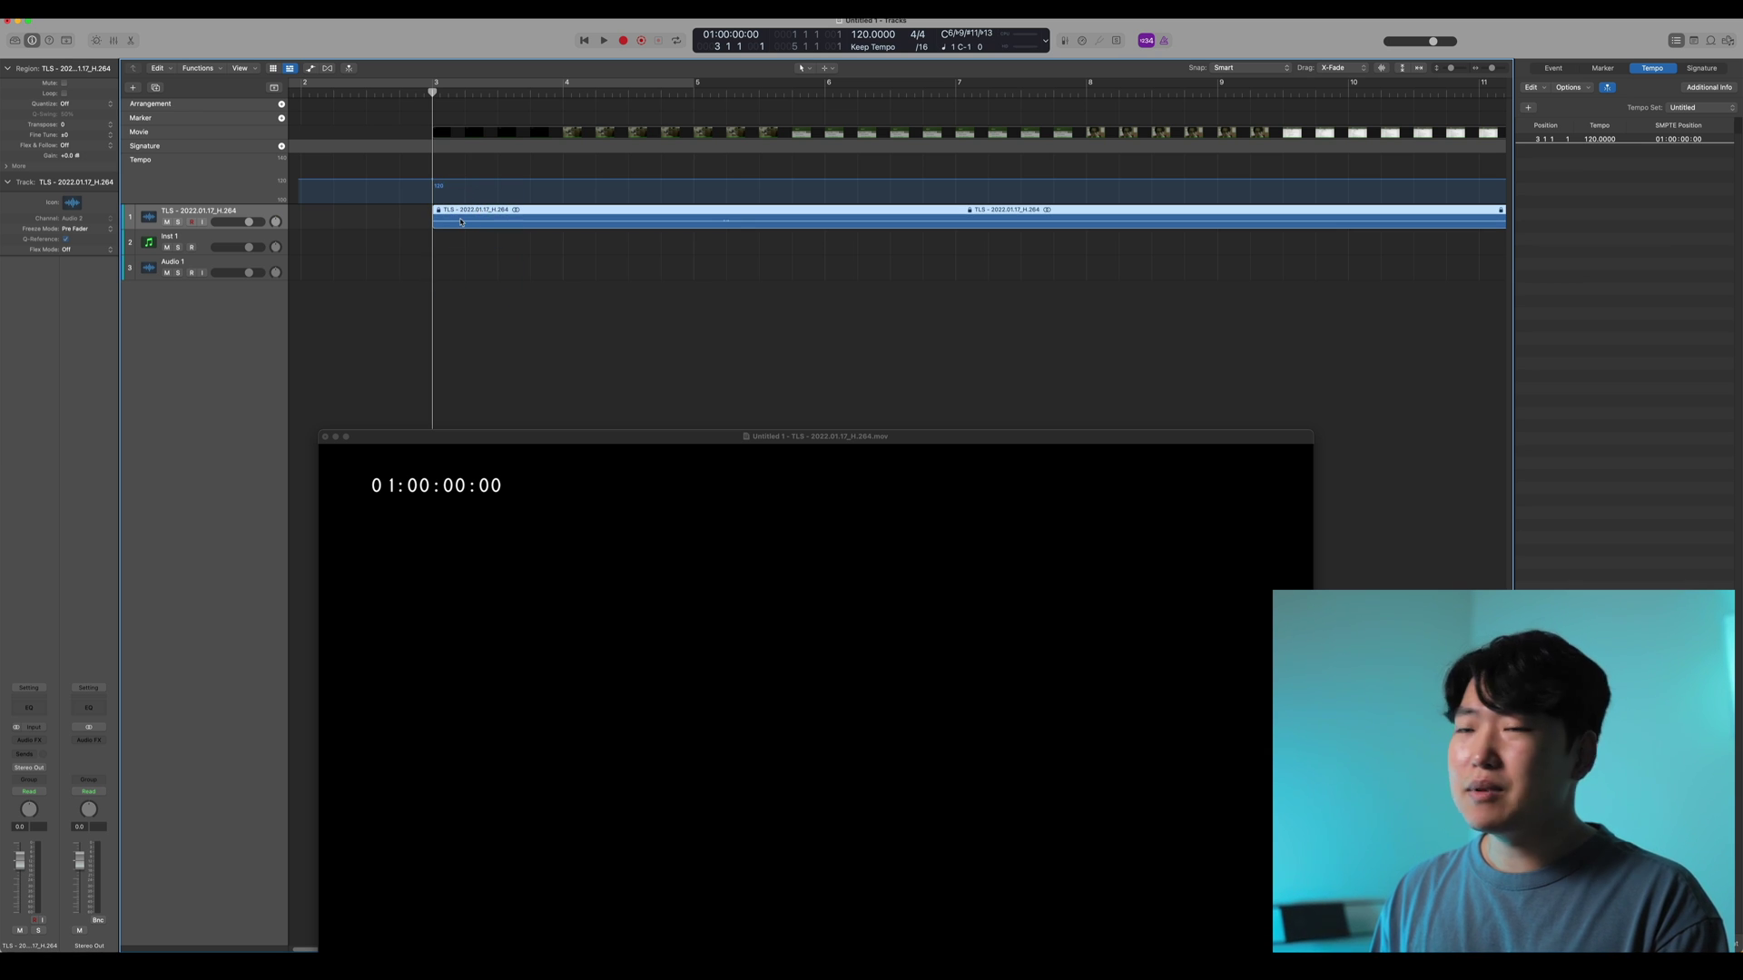
Tie the 3 1 1 1 tempo event to SMPTE 01:00:02:00 and reselect the video region
{"action": "double_click", "coordinate": [1679, 139]}
{"action": "type", "text": "01:0"}
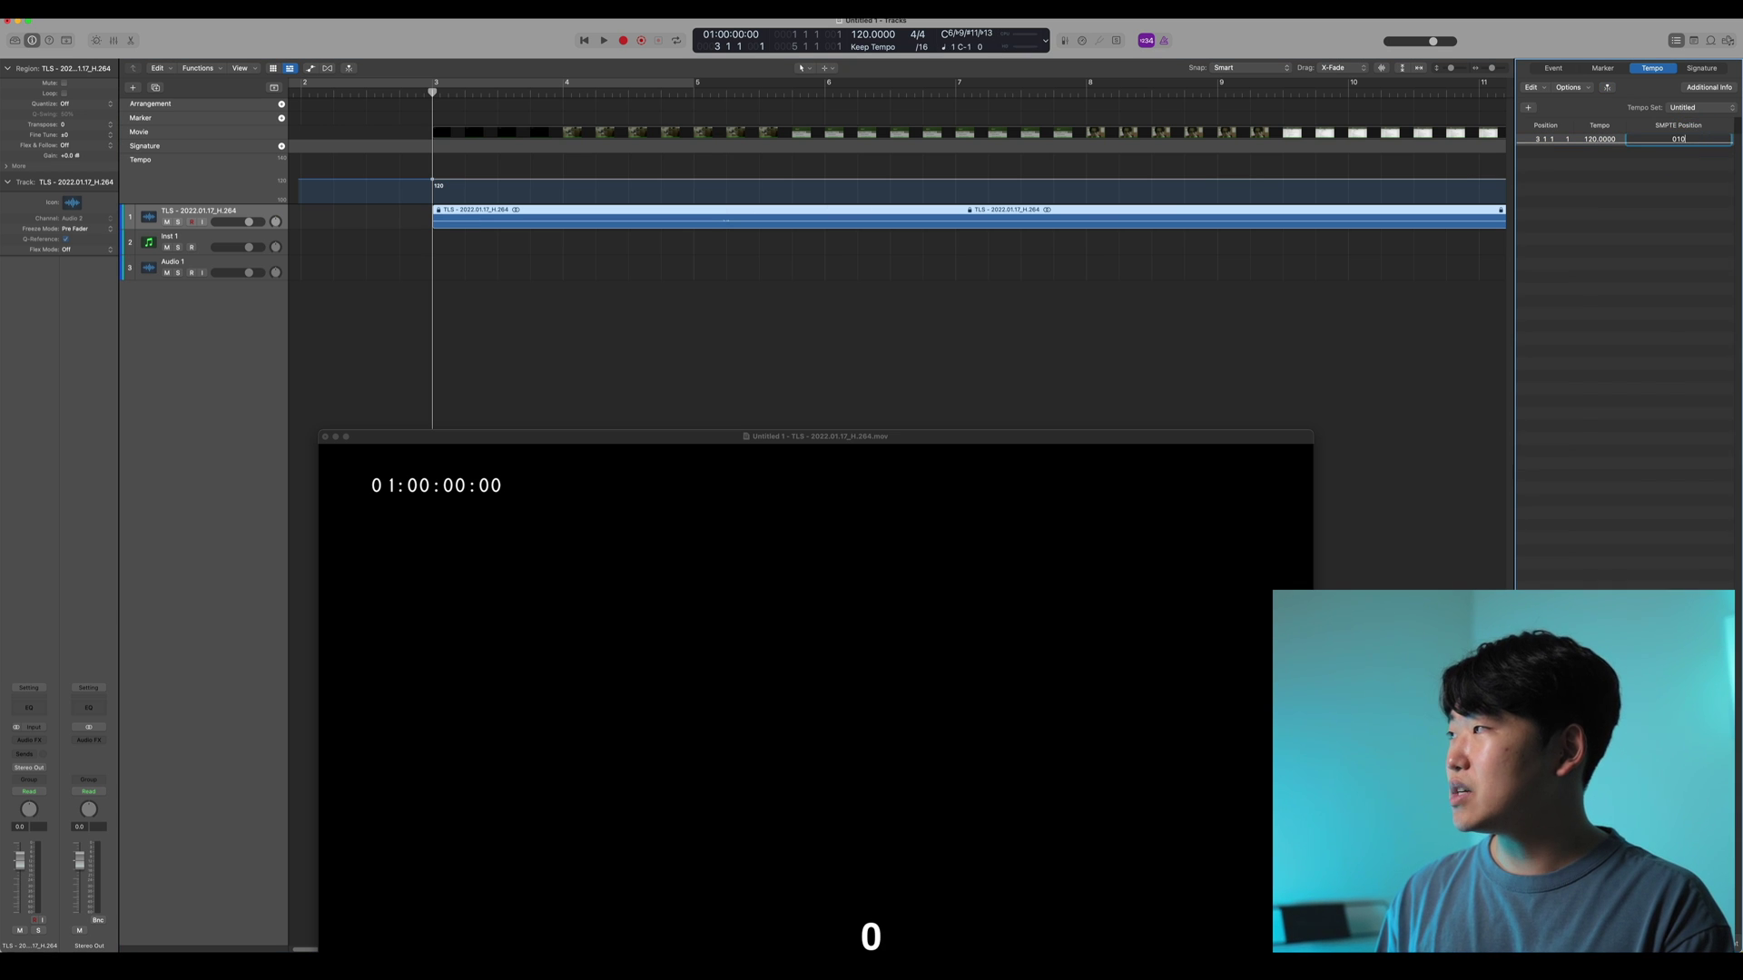
{"action": "type", "text": "0:02:00"}
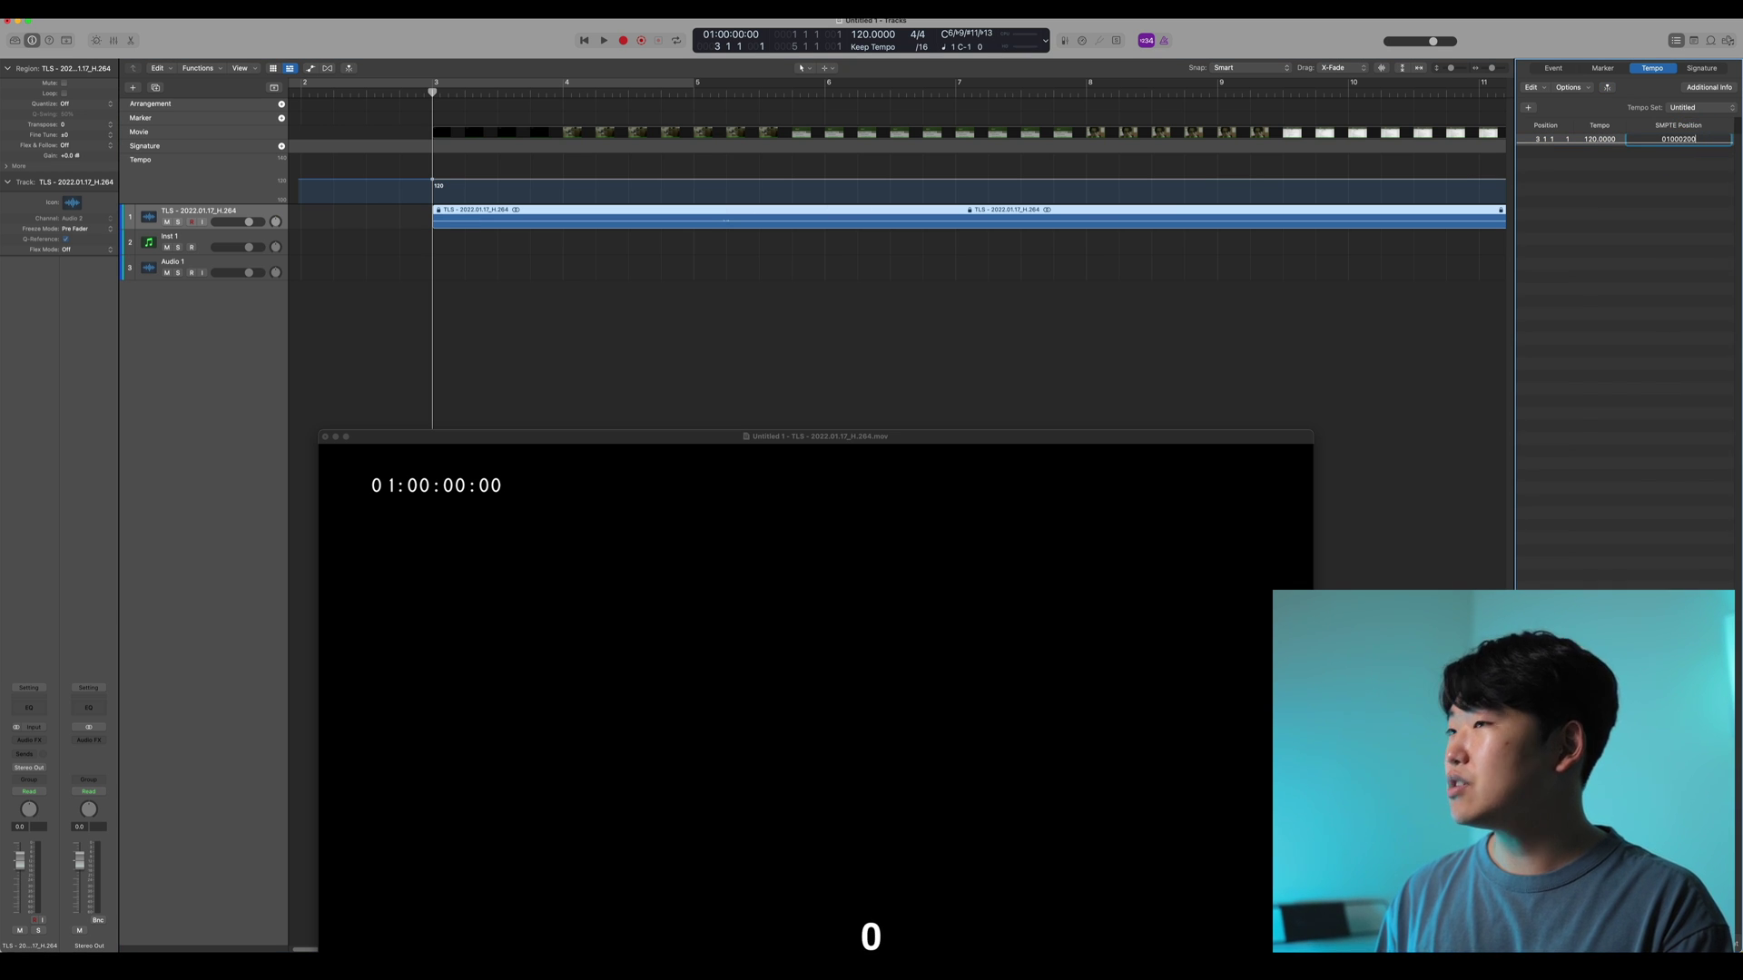
{"action": "key", "text": "Return"}
{"action": "left_click", "coordinate": [376, 266]}
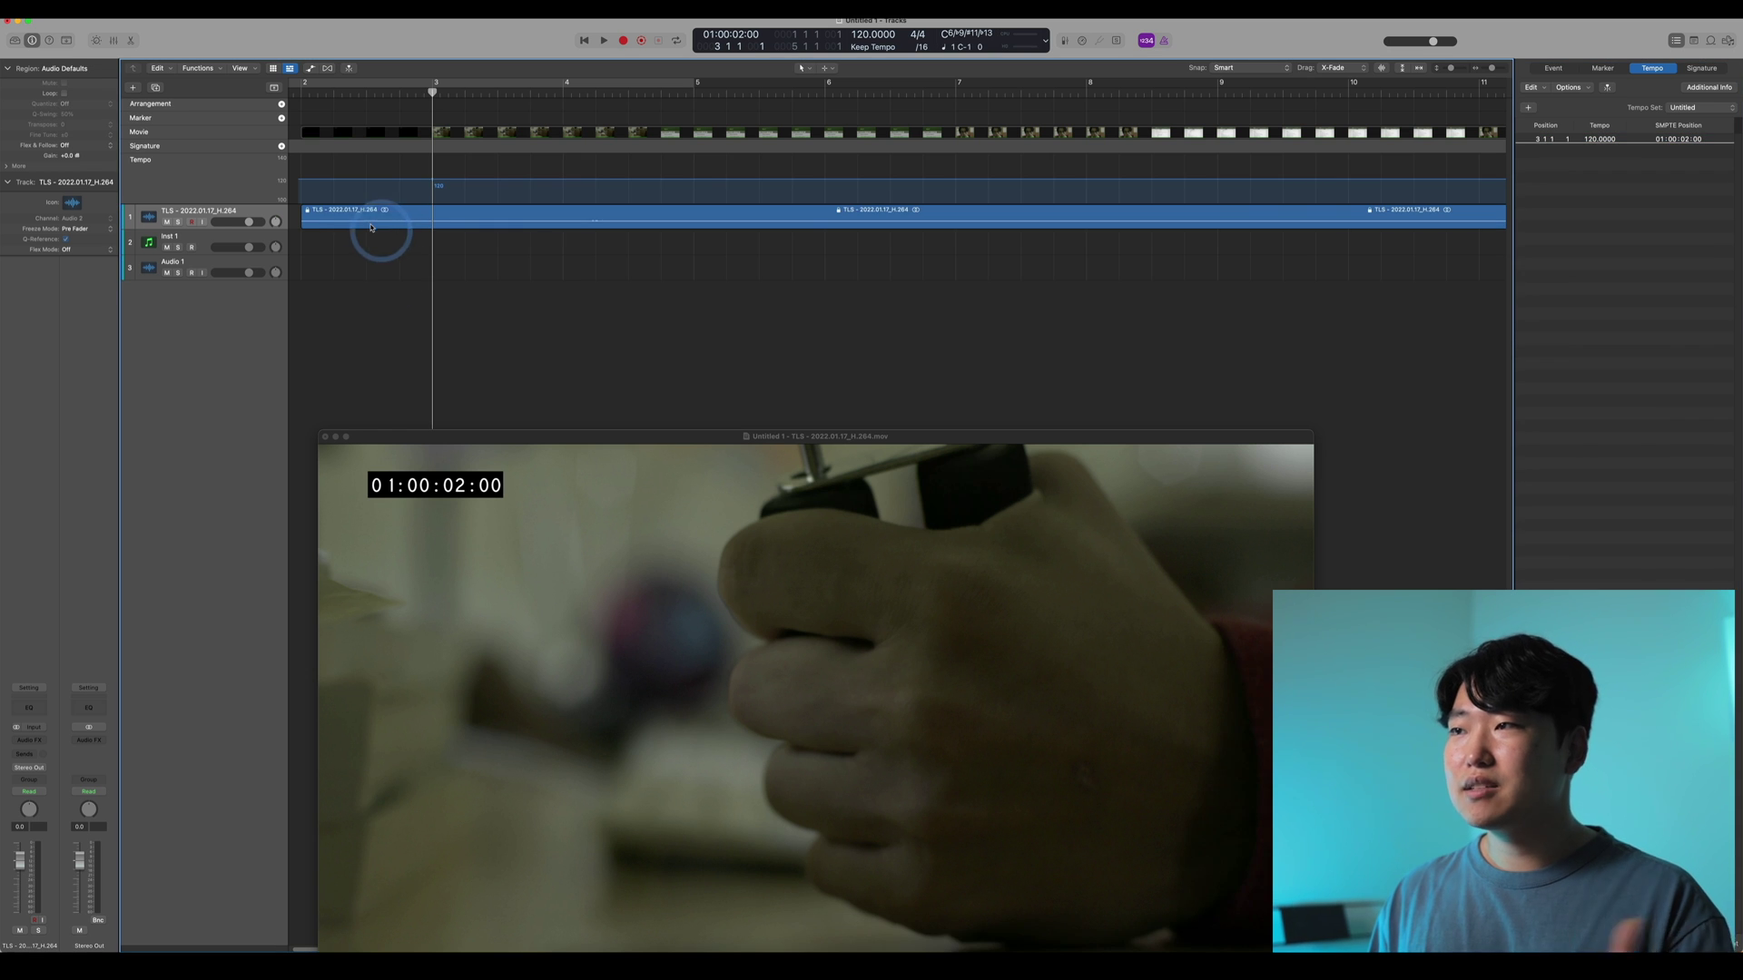
{"action": "left_click", "coordinate": [378, 221]}
{"action": "right_click", "coordinate": [414, 132]}
From the Movie track's context menu, choose Move Movie Region to Playhead at bar 3
{"action": "left_click", "coordinate": [384, 130]}
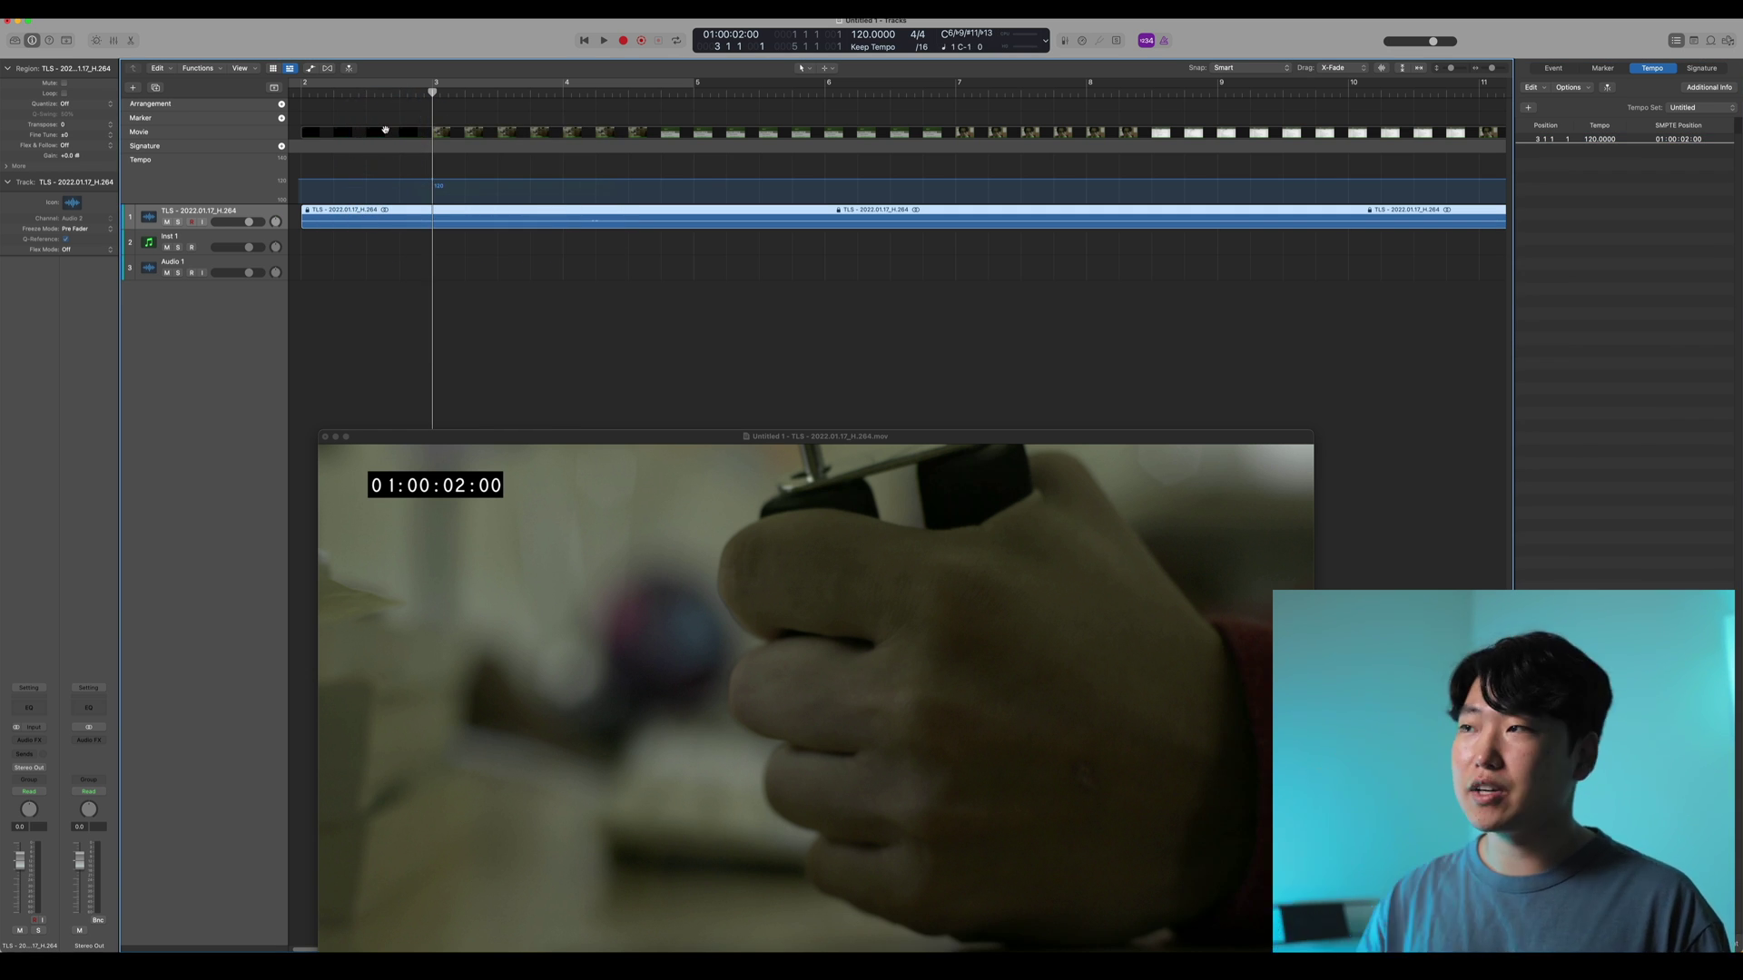
{"action": "right_click", "coordinate": [479, 129]}
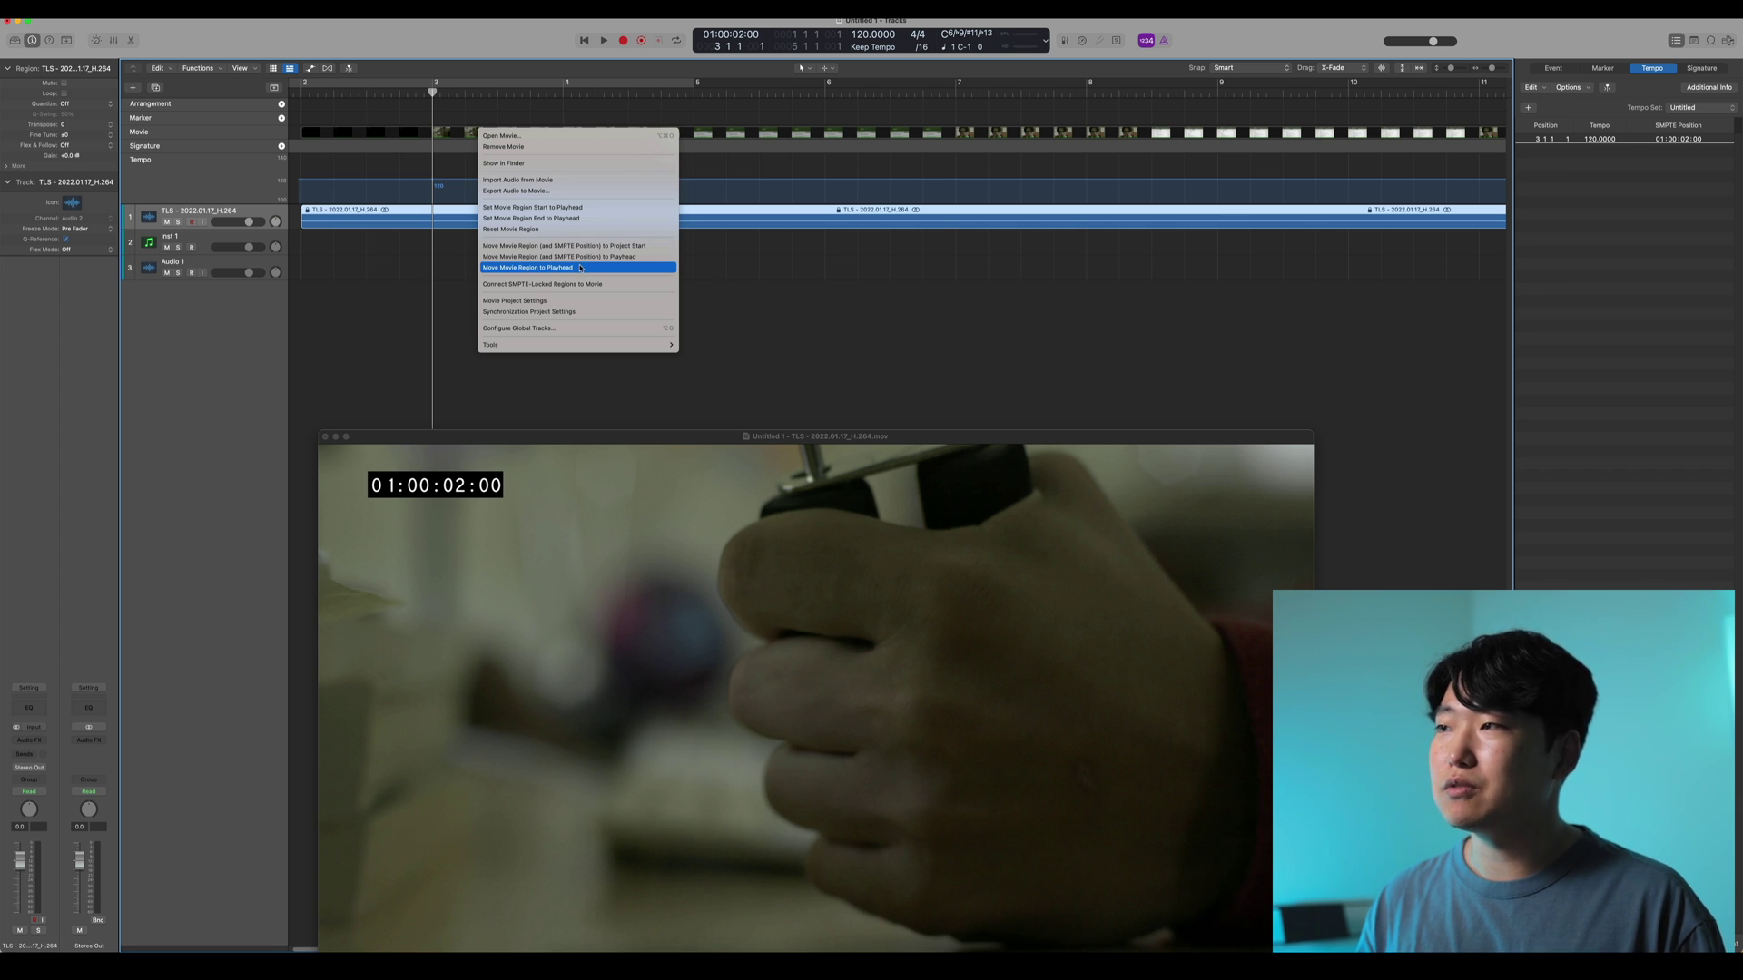
{"action": "left_click", "coordinate": [582, 269]}
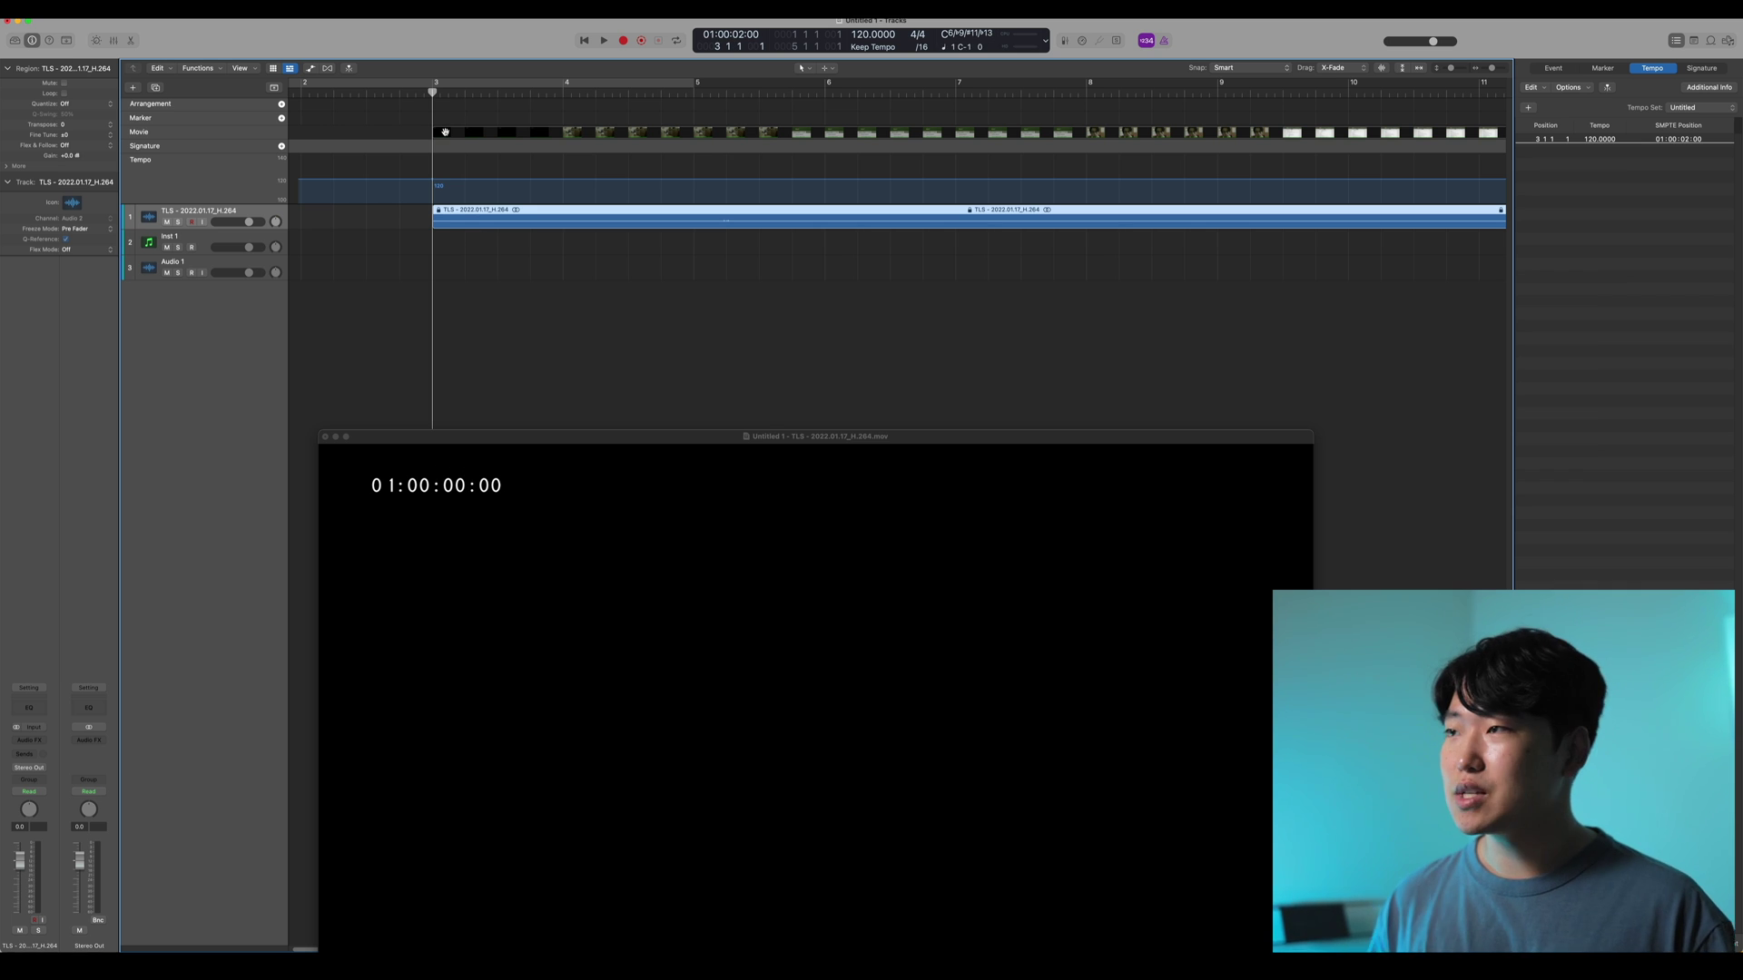
Play the movie from bar 15 to locate the sync point, then stop
{"action": "scroll", "coordinate": [445, 133], "scroll_direction": "down", "scroll_amount": 5}
{"action": "left_click", "coordinate": [597, 85]}
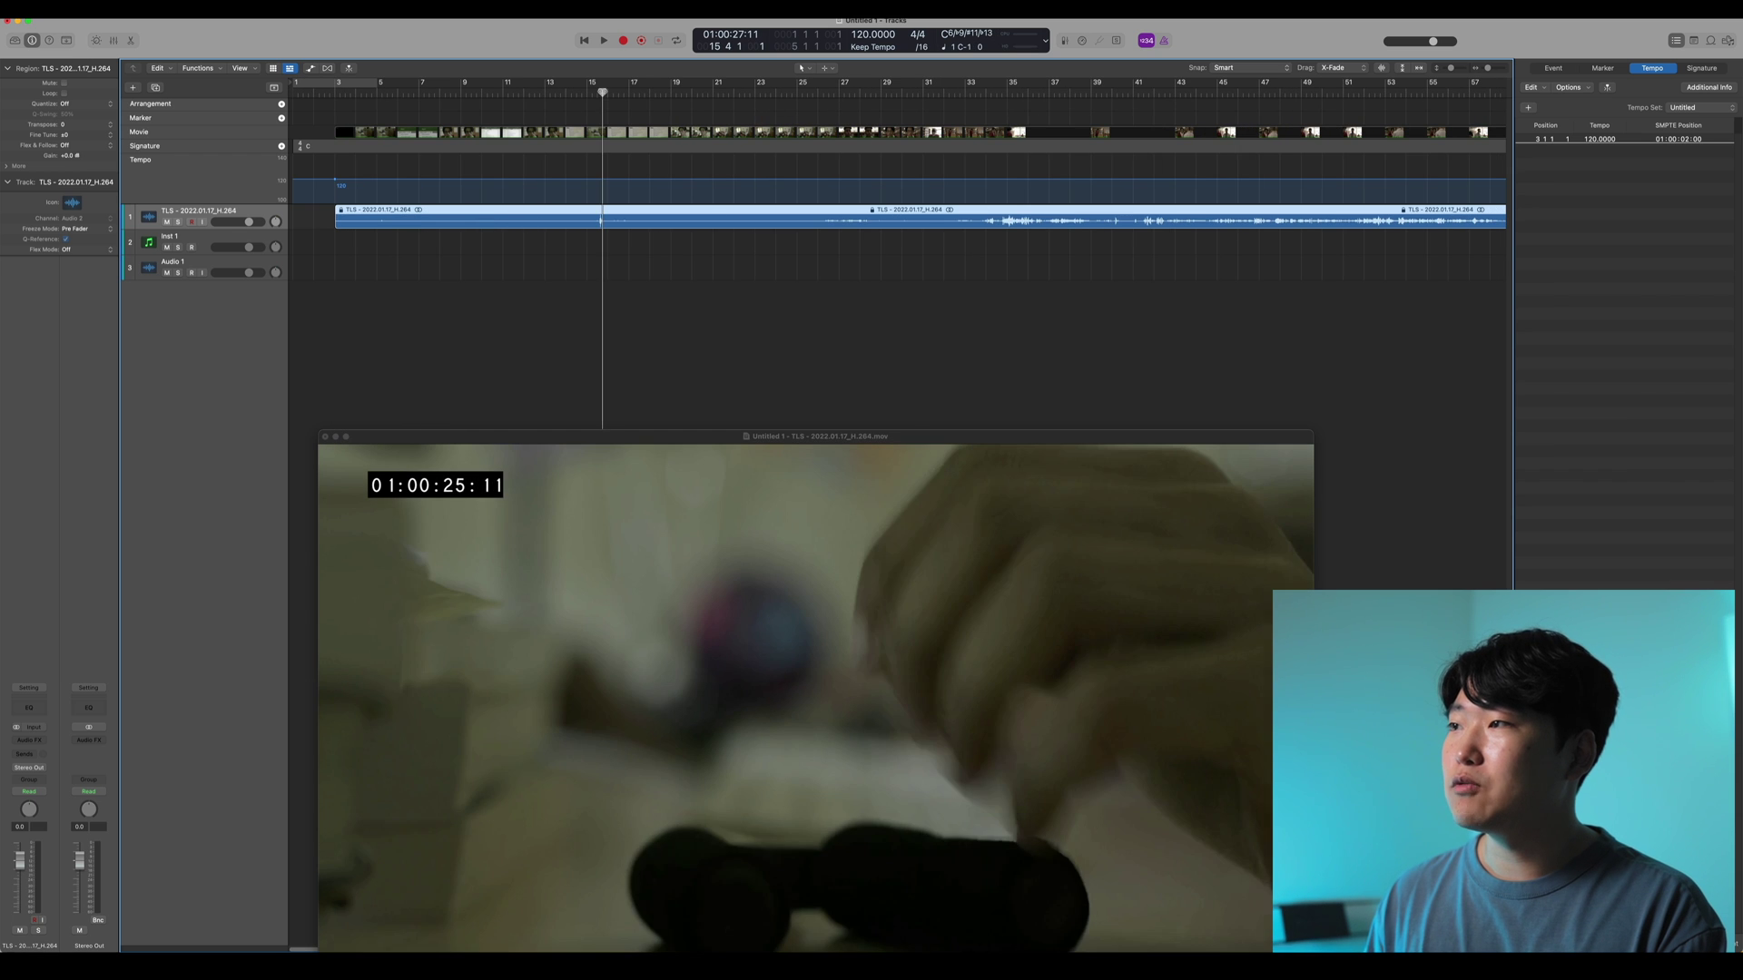
{"action": "key", "text": "space"}
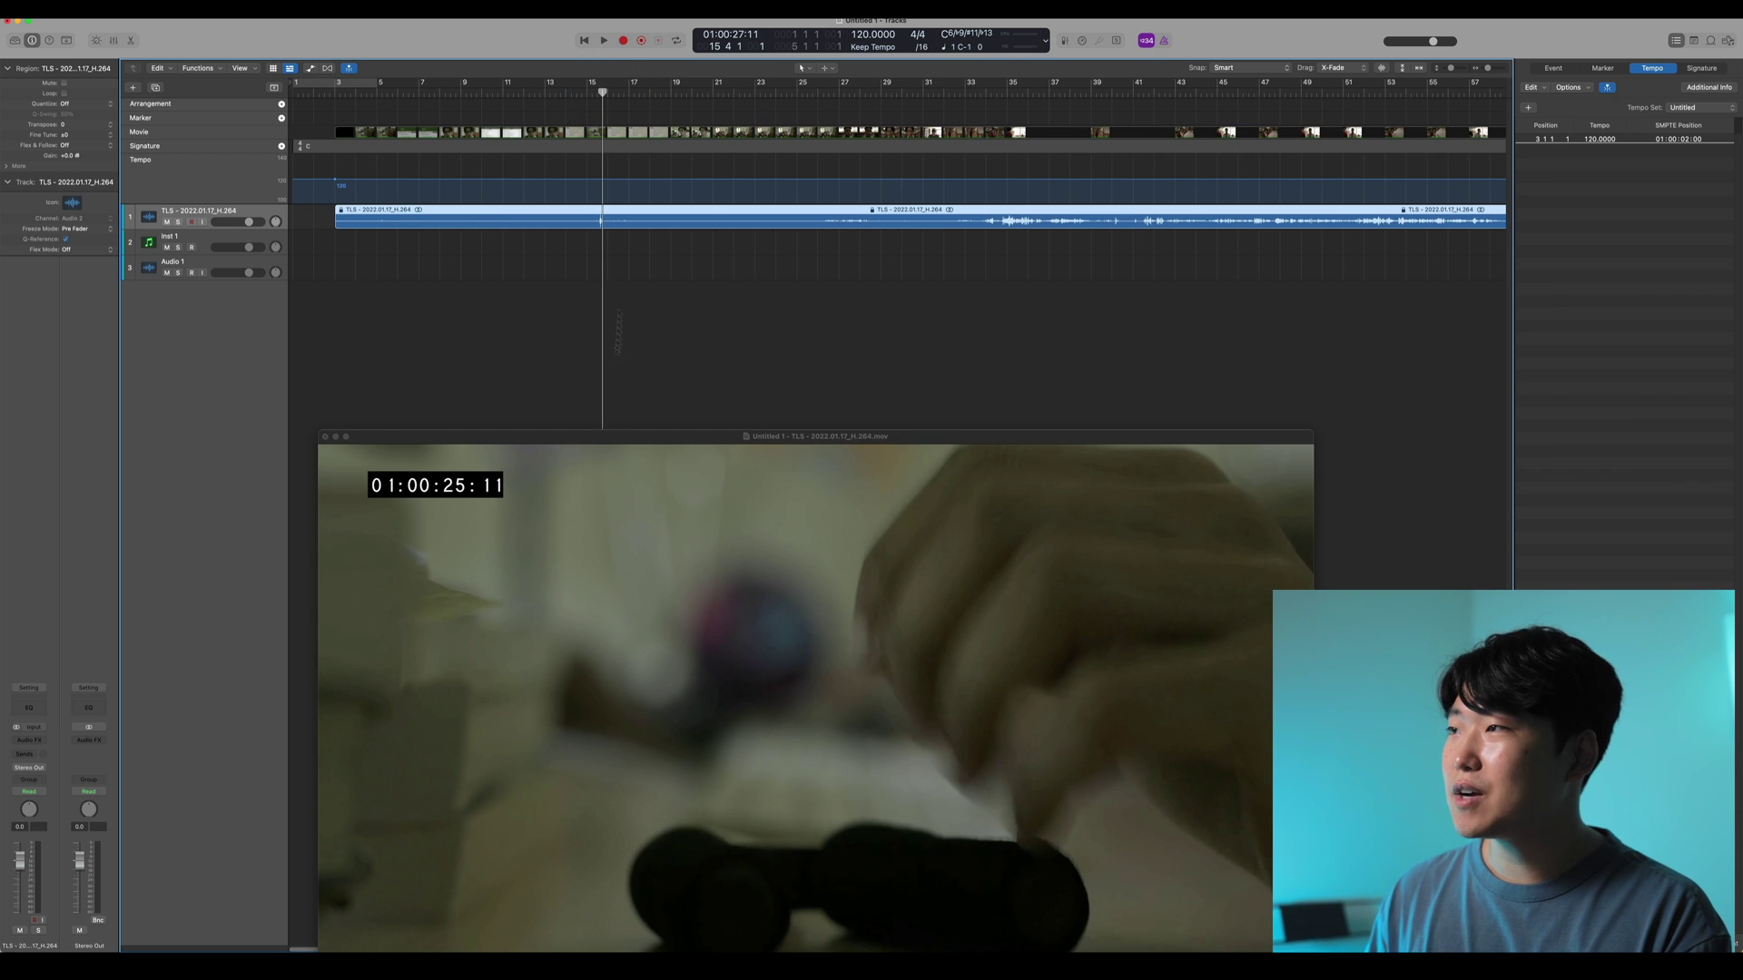
{"action": "key", "text": "space"}
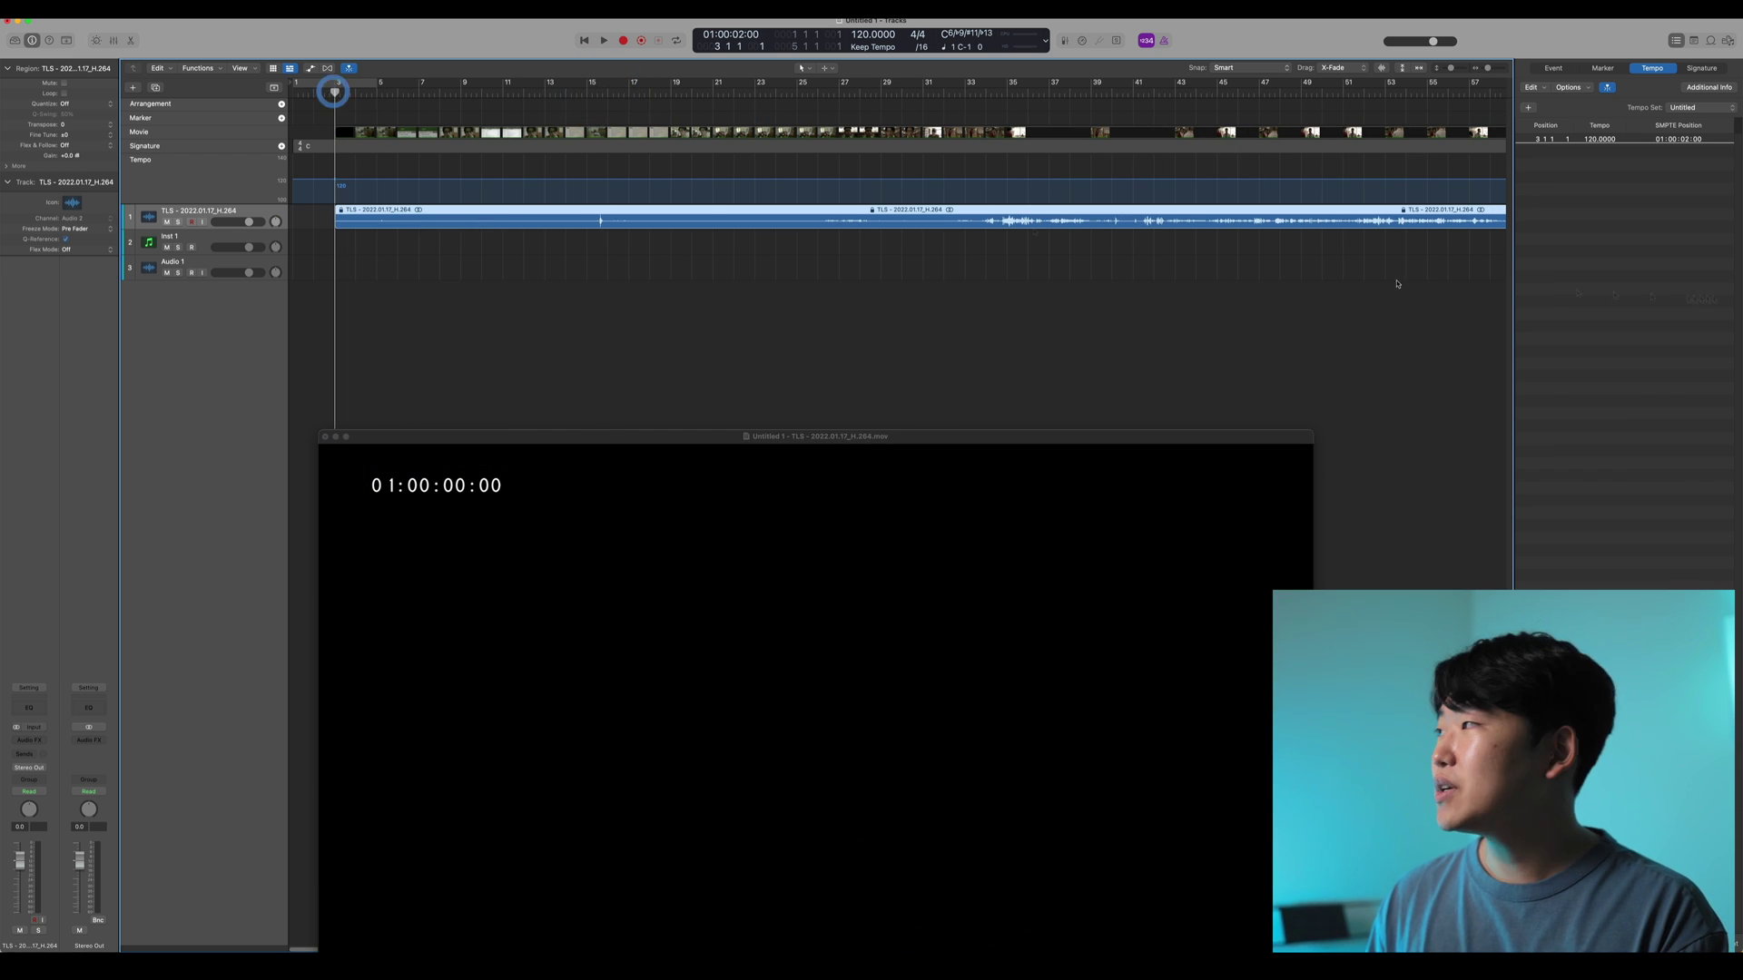
Set the tempo event's SMPTE position to 01:00:25:08 and zoom the timeline out
{"action": "double_click", "coordinate": [1673, 140]}
{"action": "type", "text": "01:"}
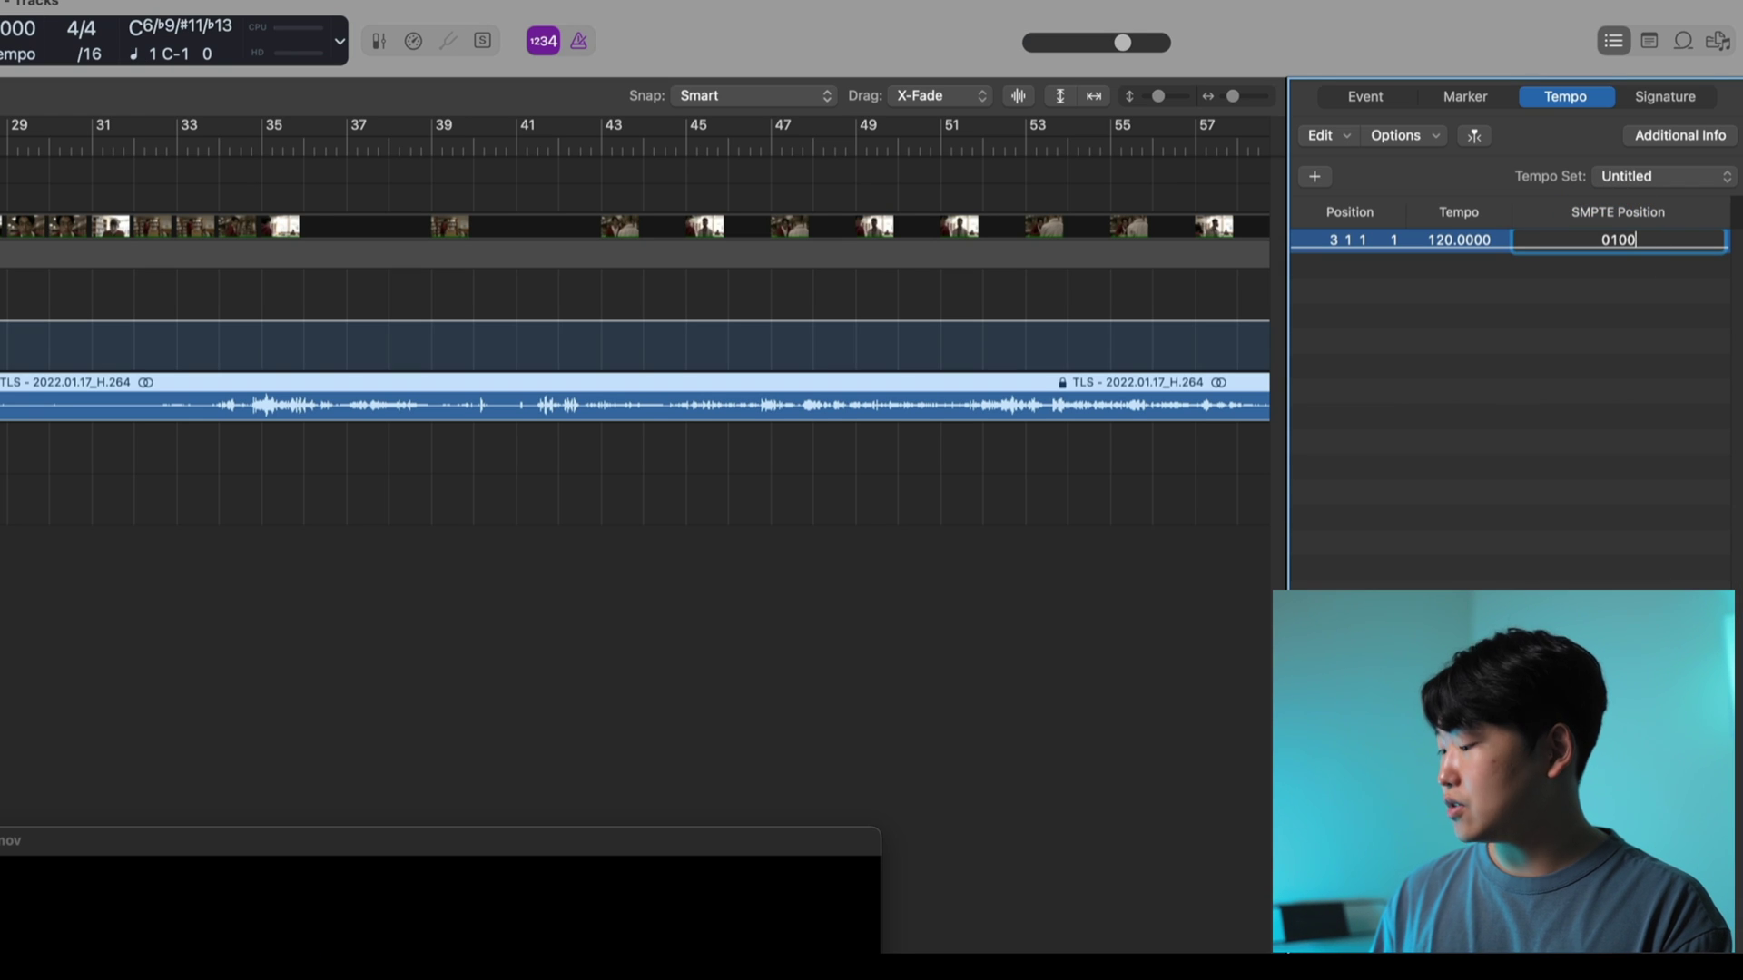
{"action": "type", "text": "00:25:08"}
{"action": "key", "text": "Return"}
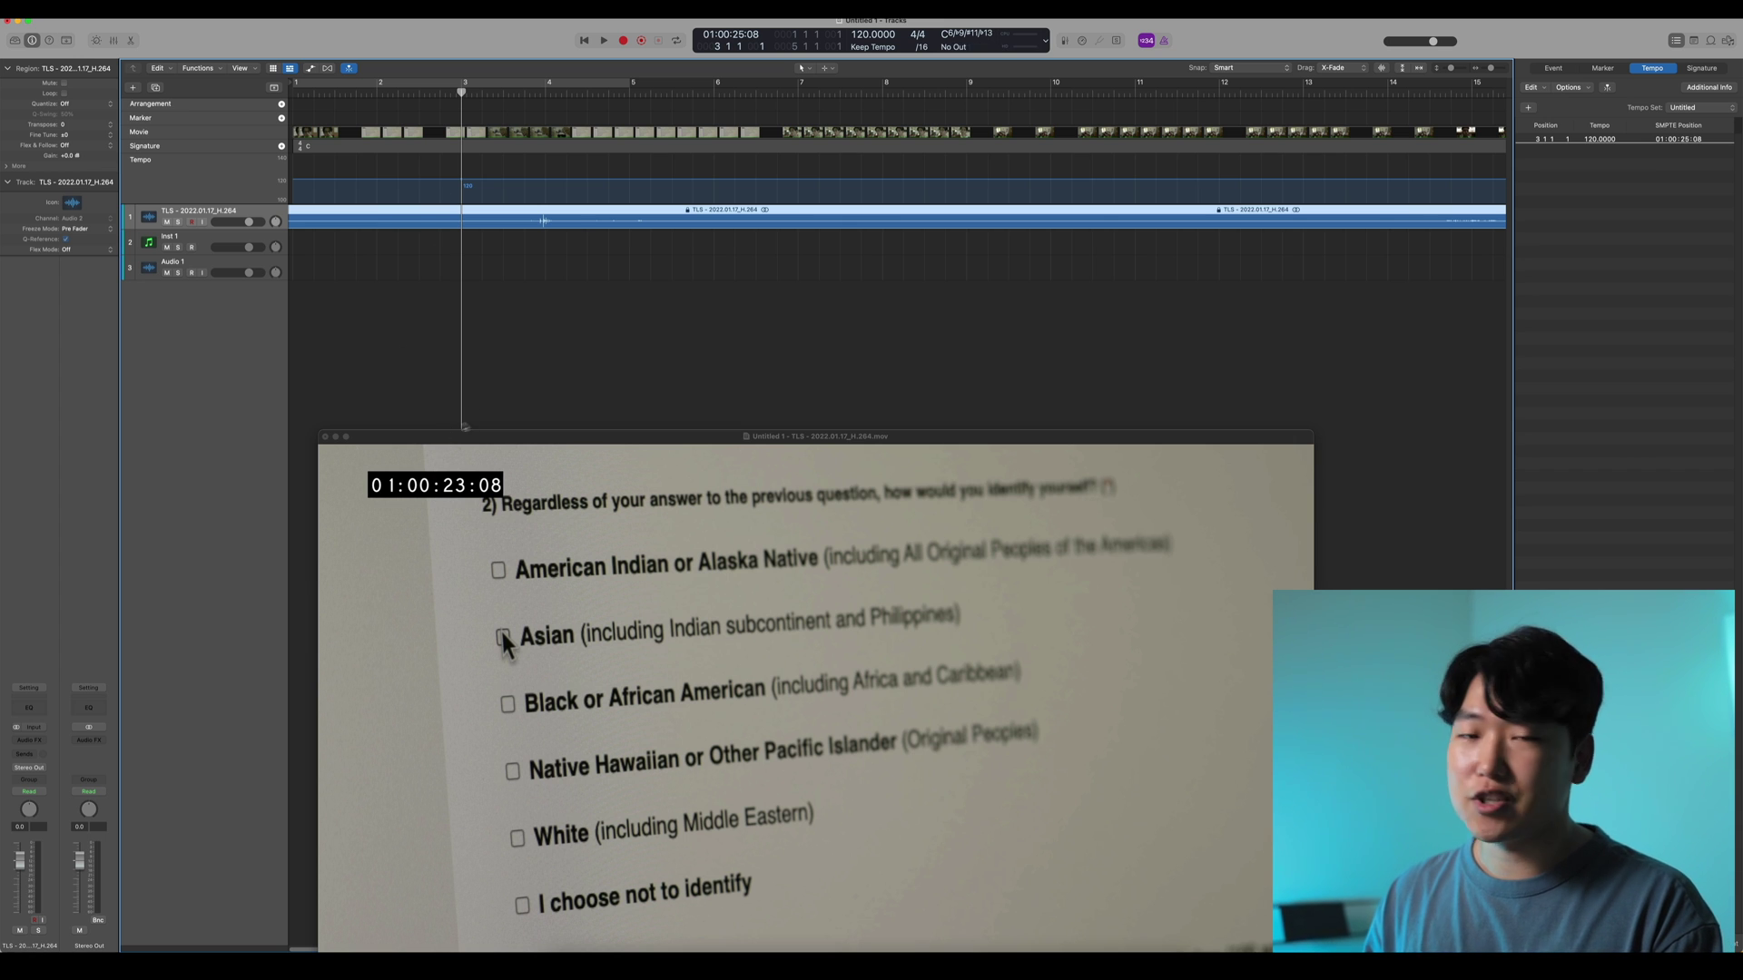
{"action": "key", "text": "super+Left"}
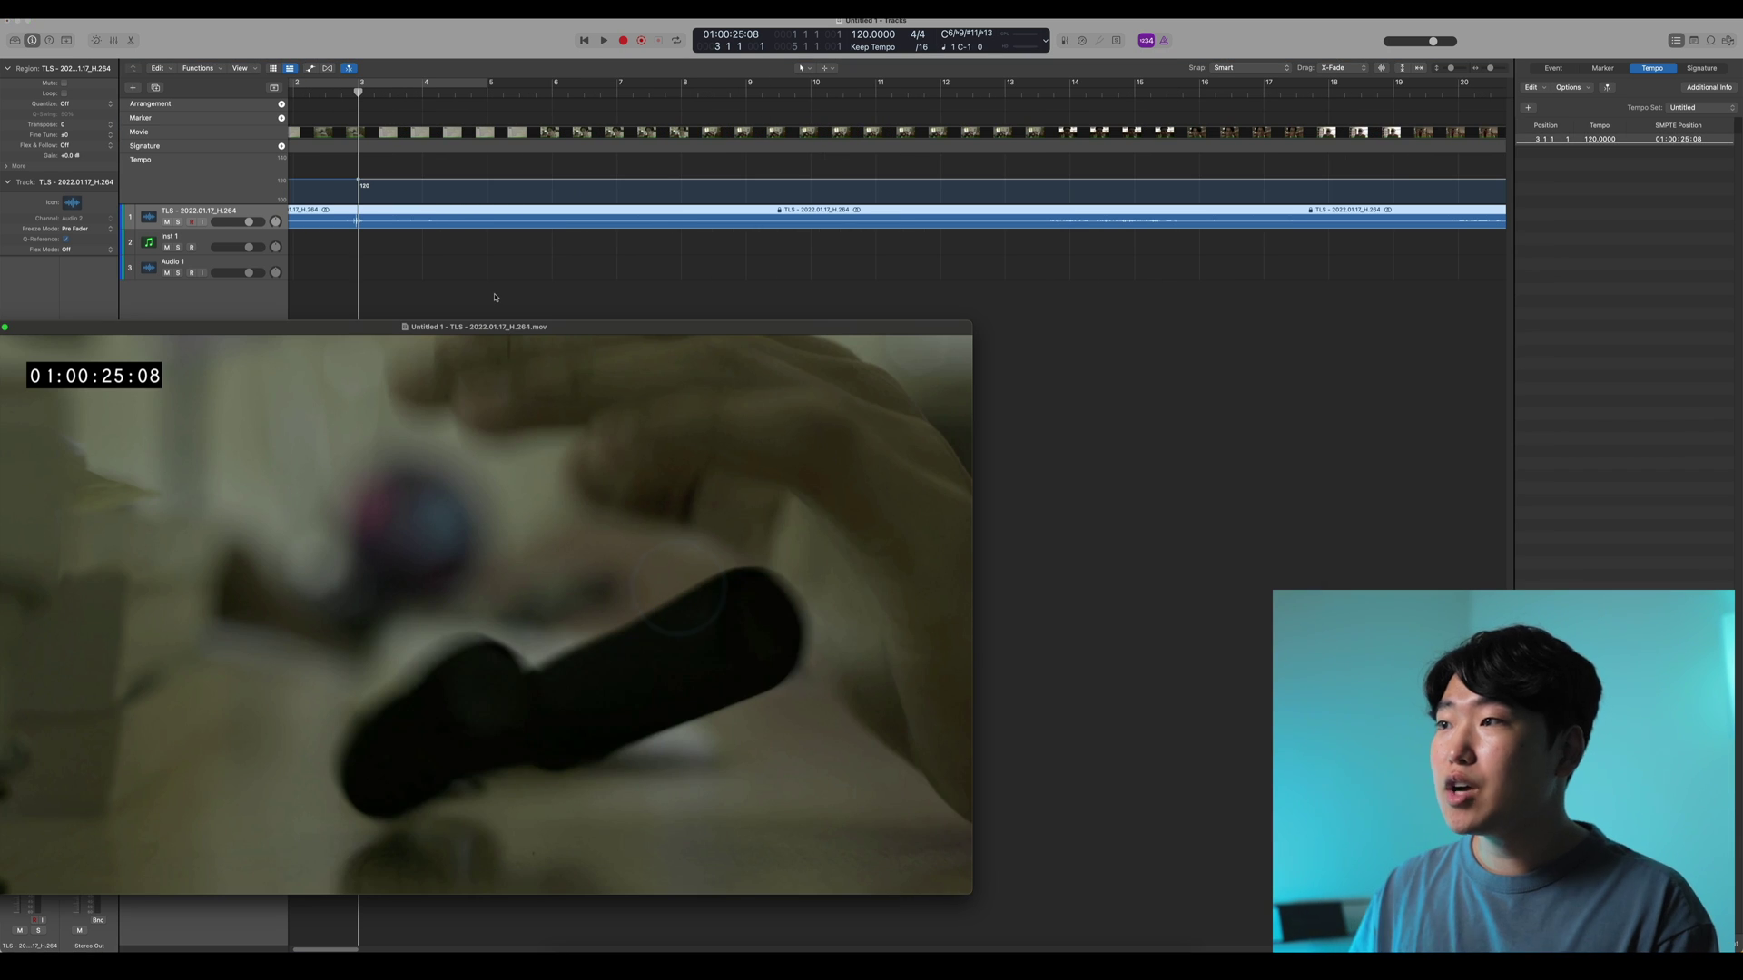
Play from bar 3 and add Marker 1 at the face close-up cut
{"action": "left_click", "coordinate": [490, 295]}
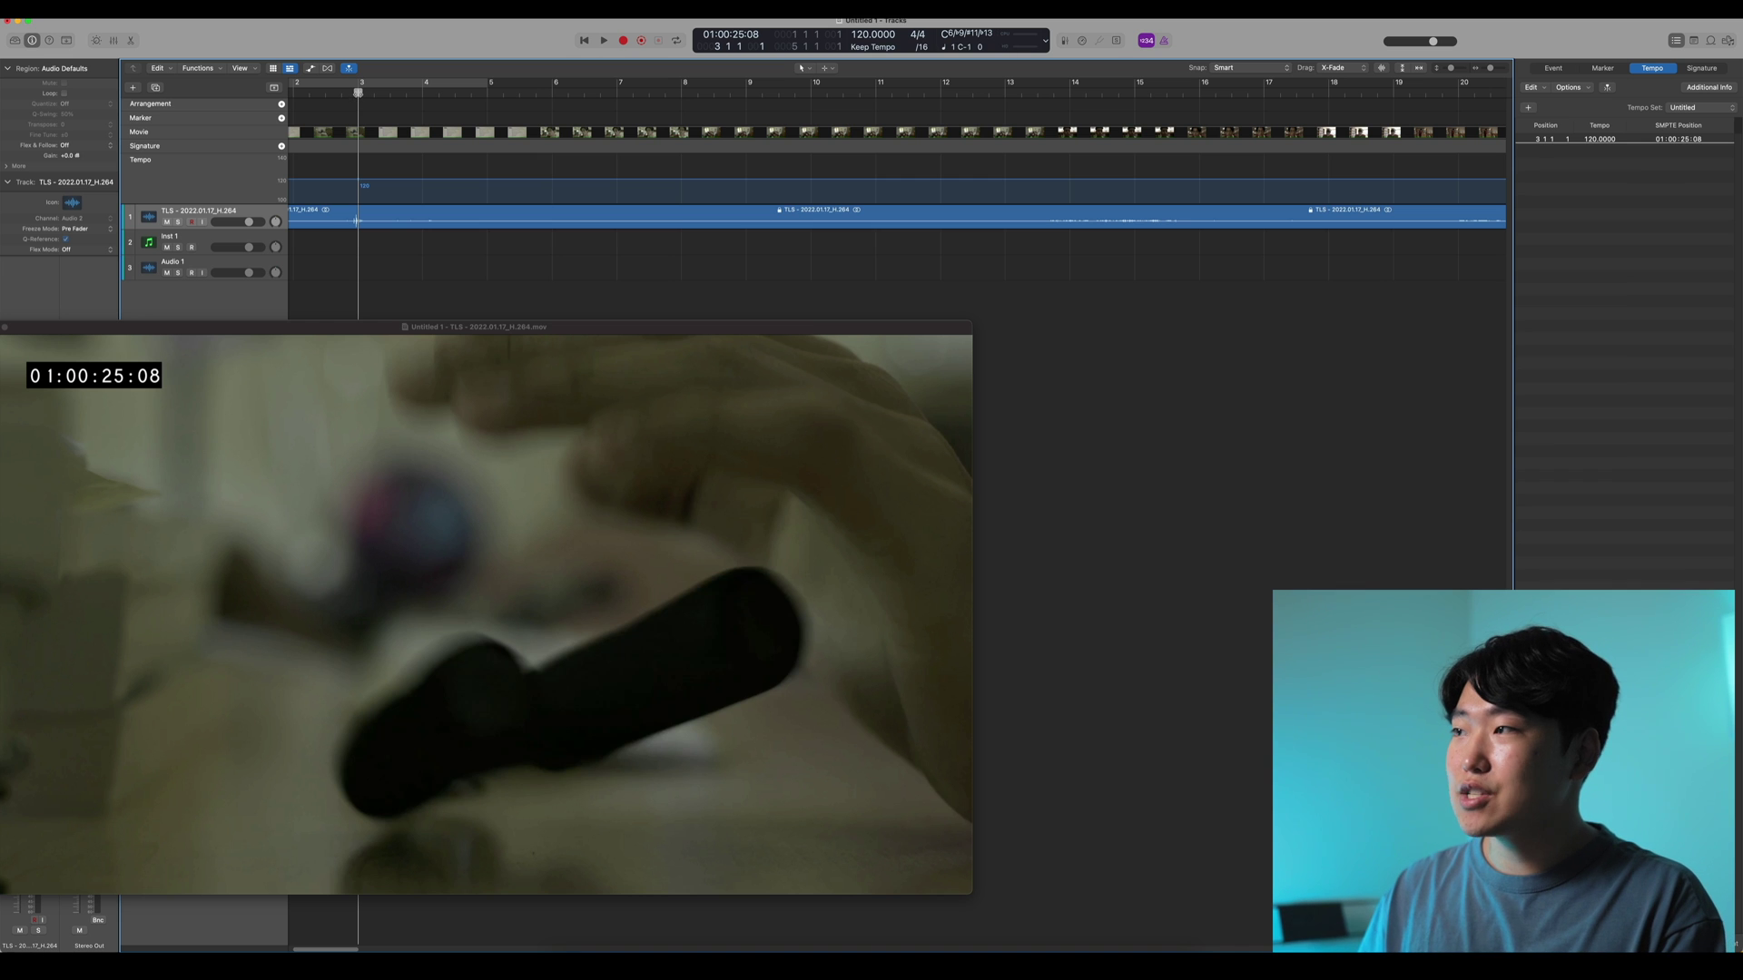
{"action": "key", "text": "space"}
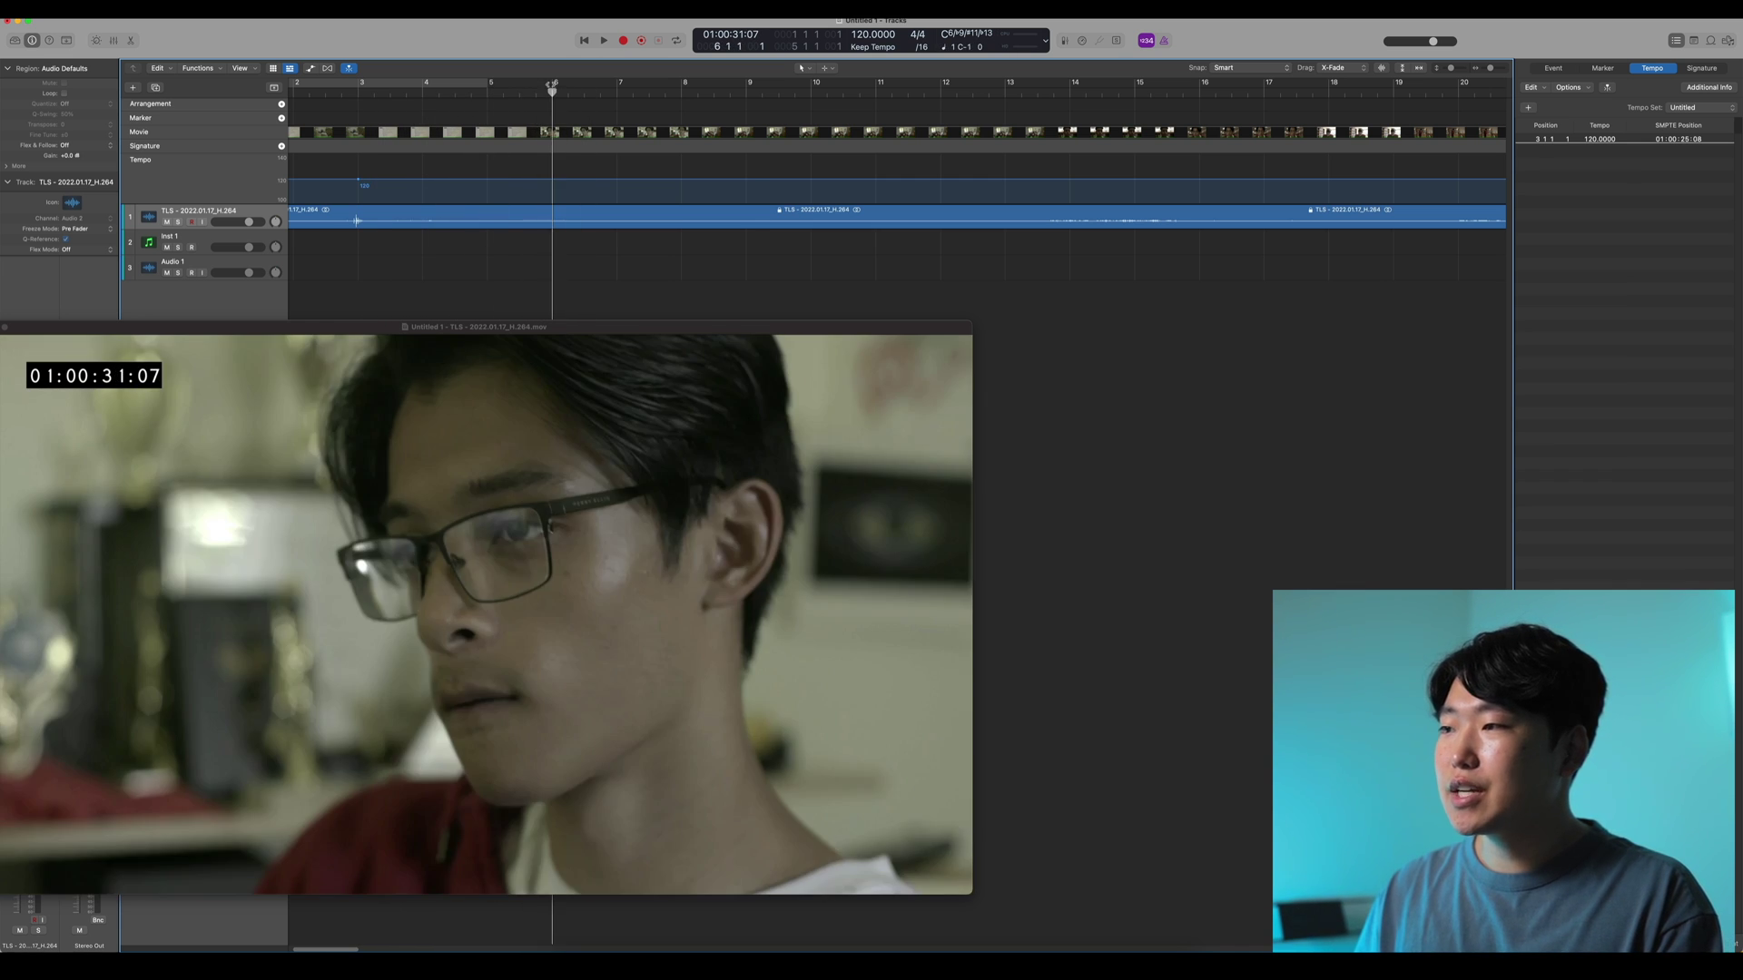
{"action": "left_click", "coordinate": [281, 118]}
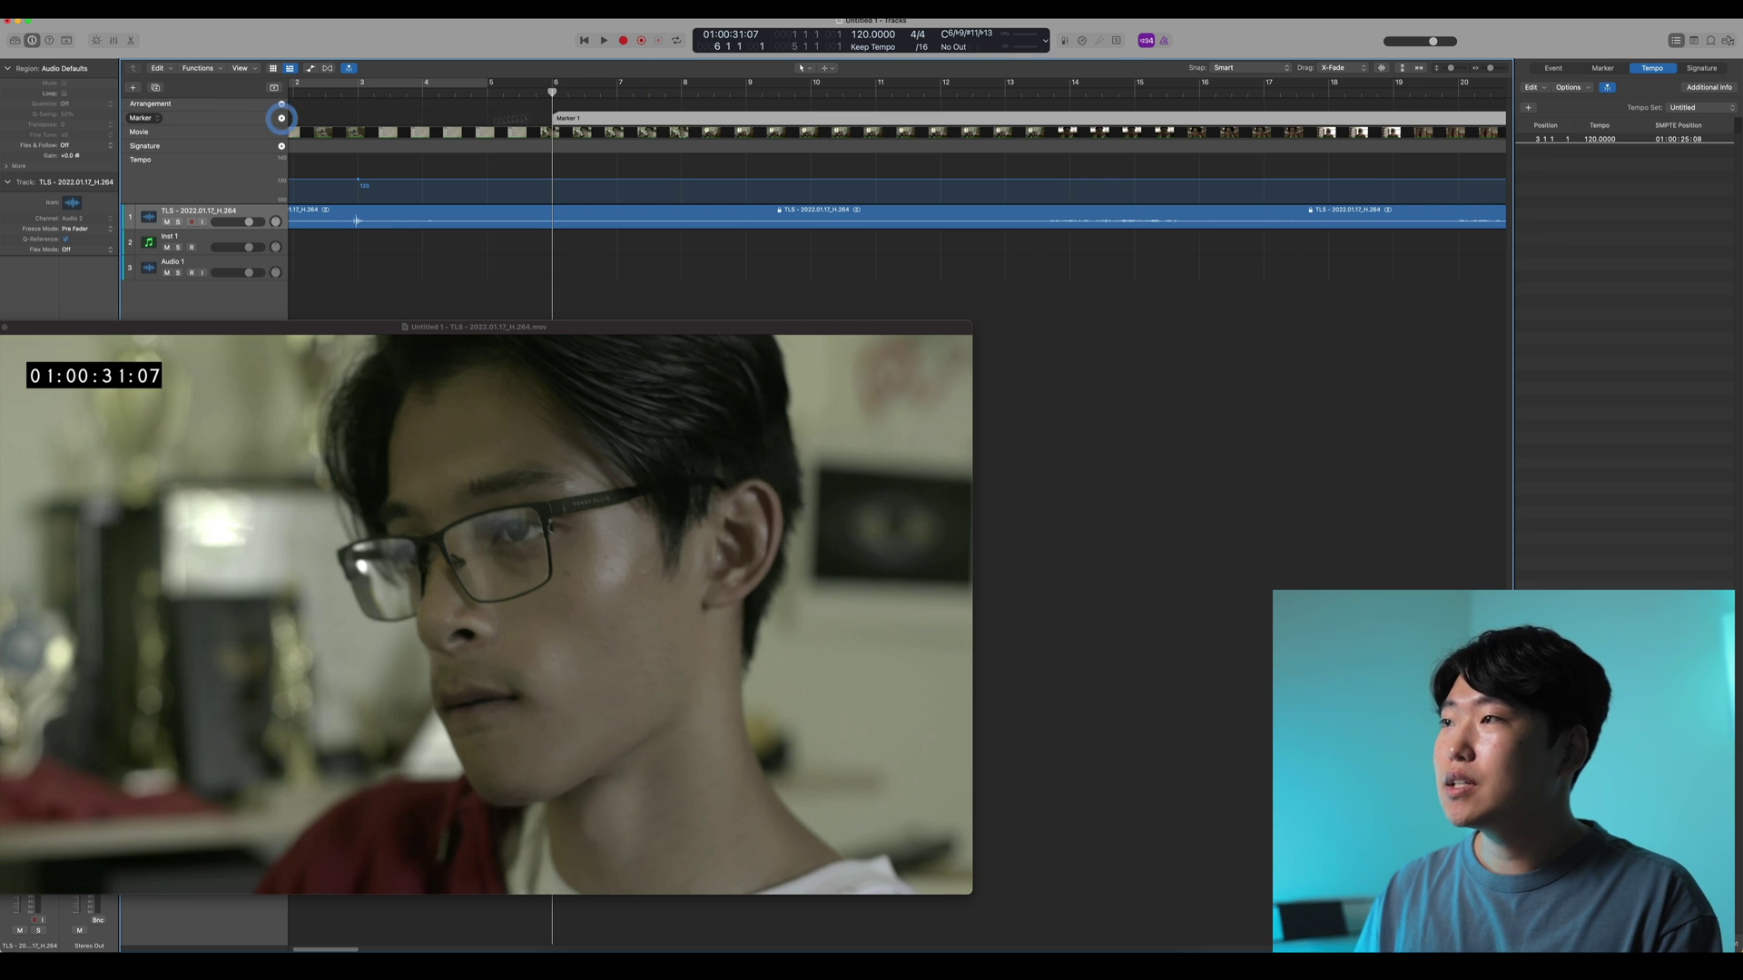
Check the Marker list, then drag the bar 3 tempo down to 80 BPM
{"action": "left_click", "coordinate": [1602, 68]}
{"action": "left_click", "coordinate": [1652, 68]}
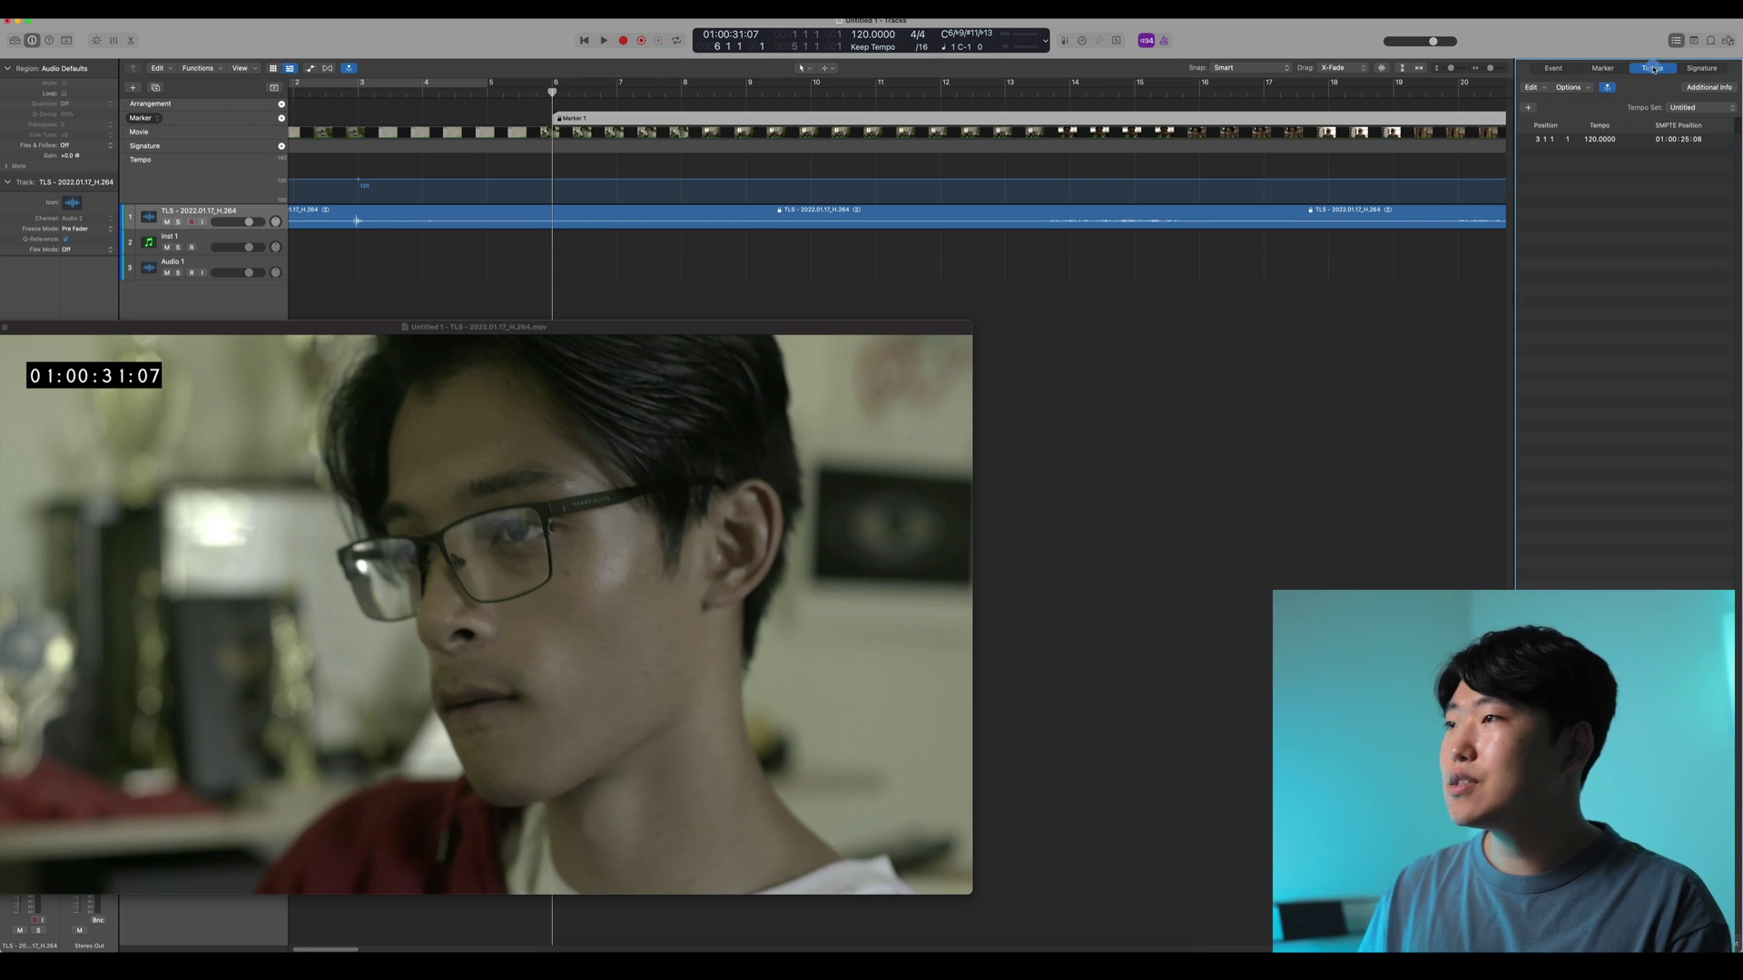
{"action": "left_click_drag", "start_coordinate": [412, 182], "coordinate": [412, 192]}
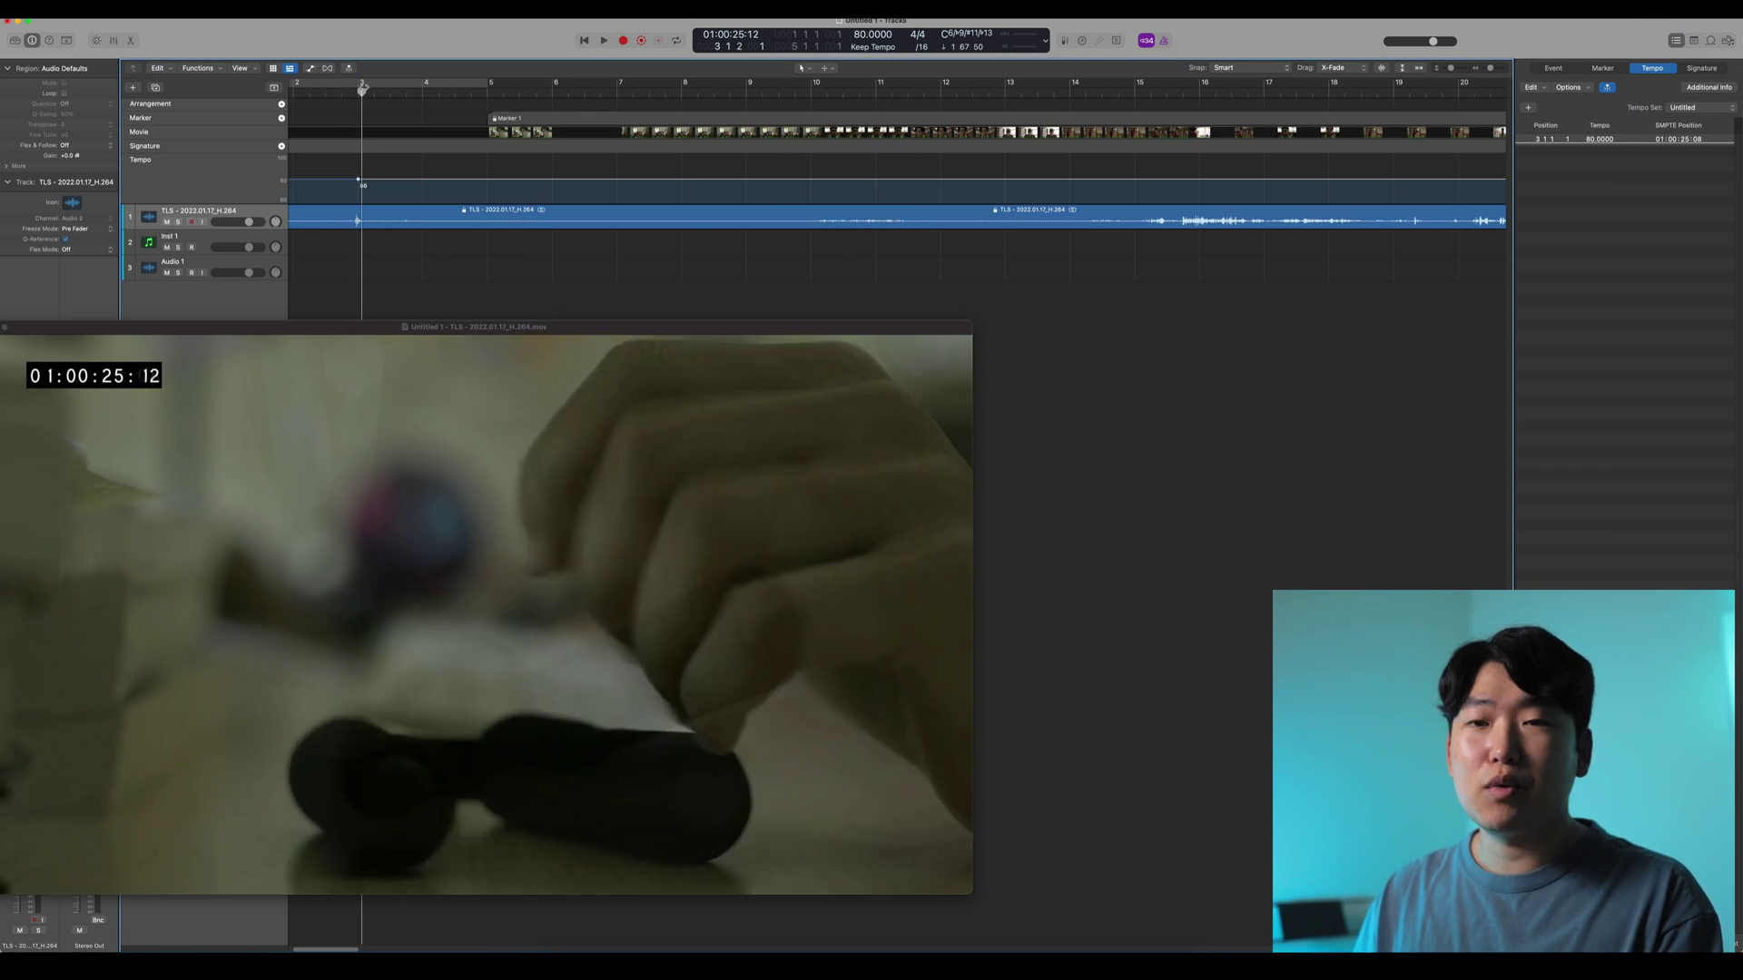
{"action": "key", "text": "space"}
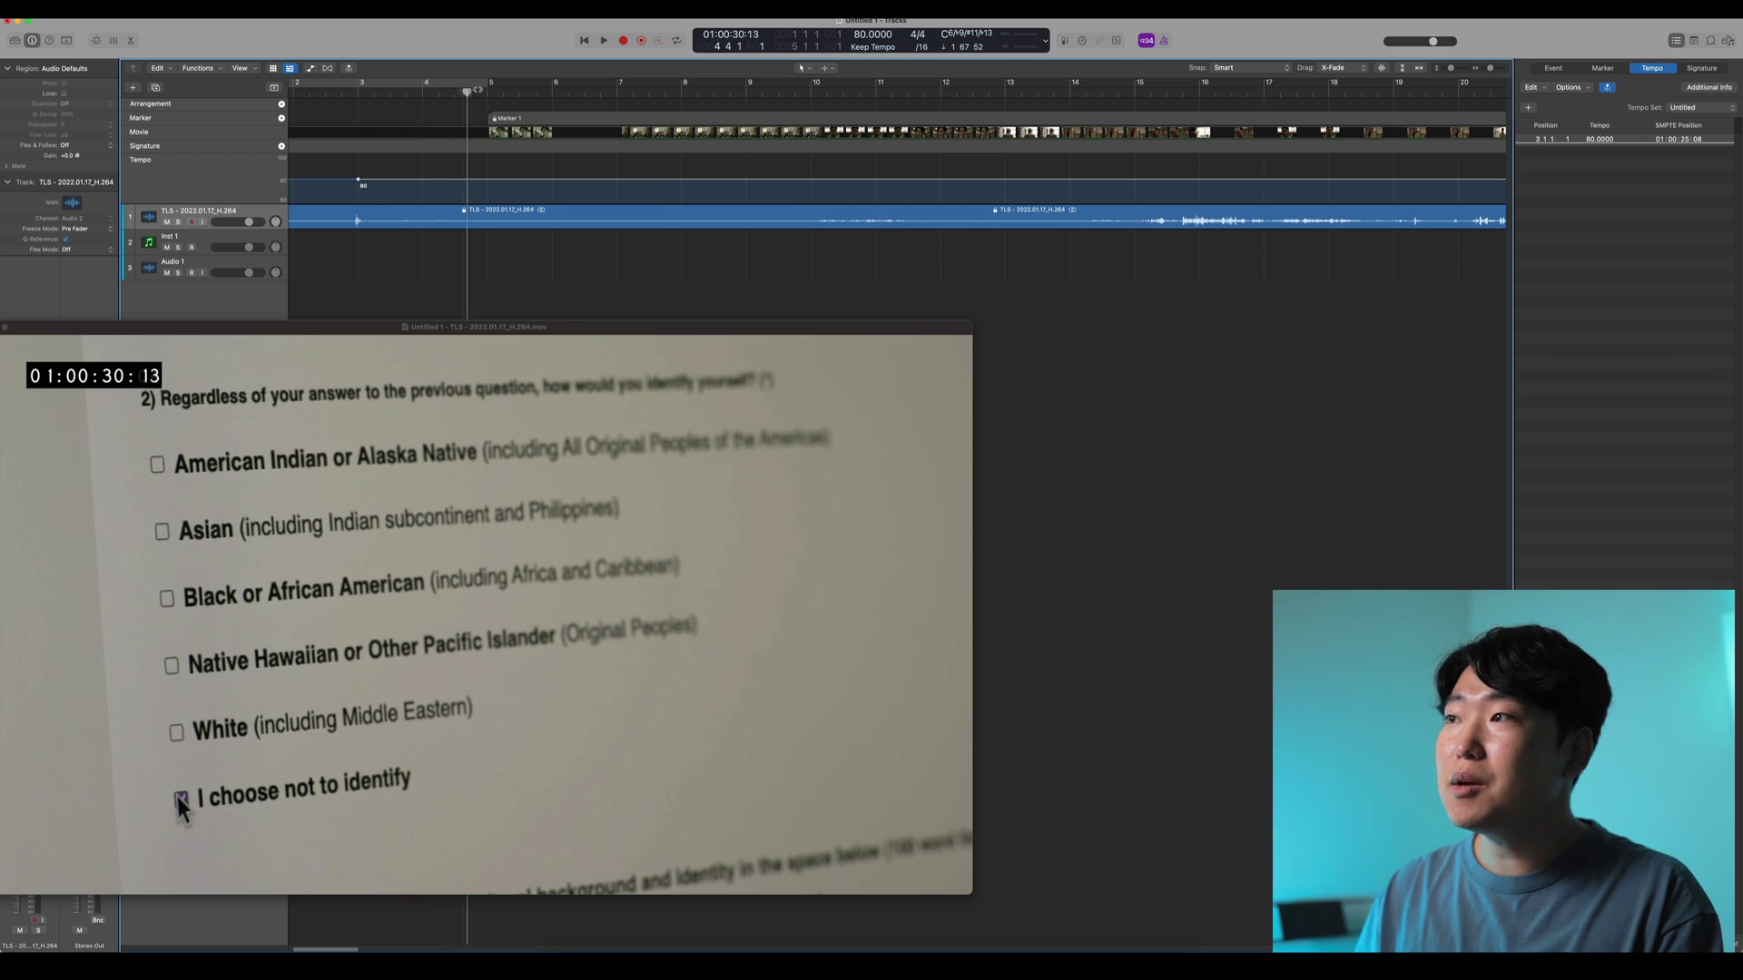
{"action": "key", "text": "space"}
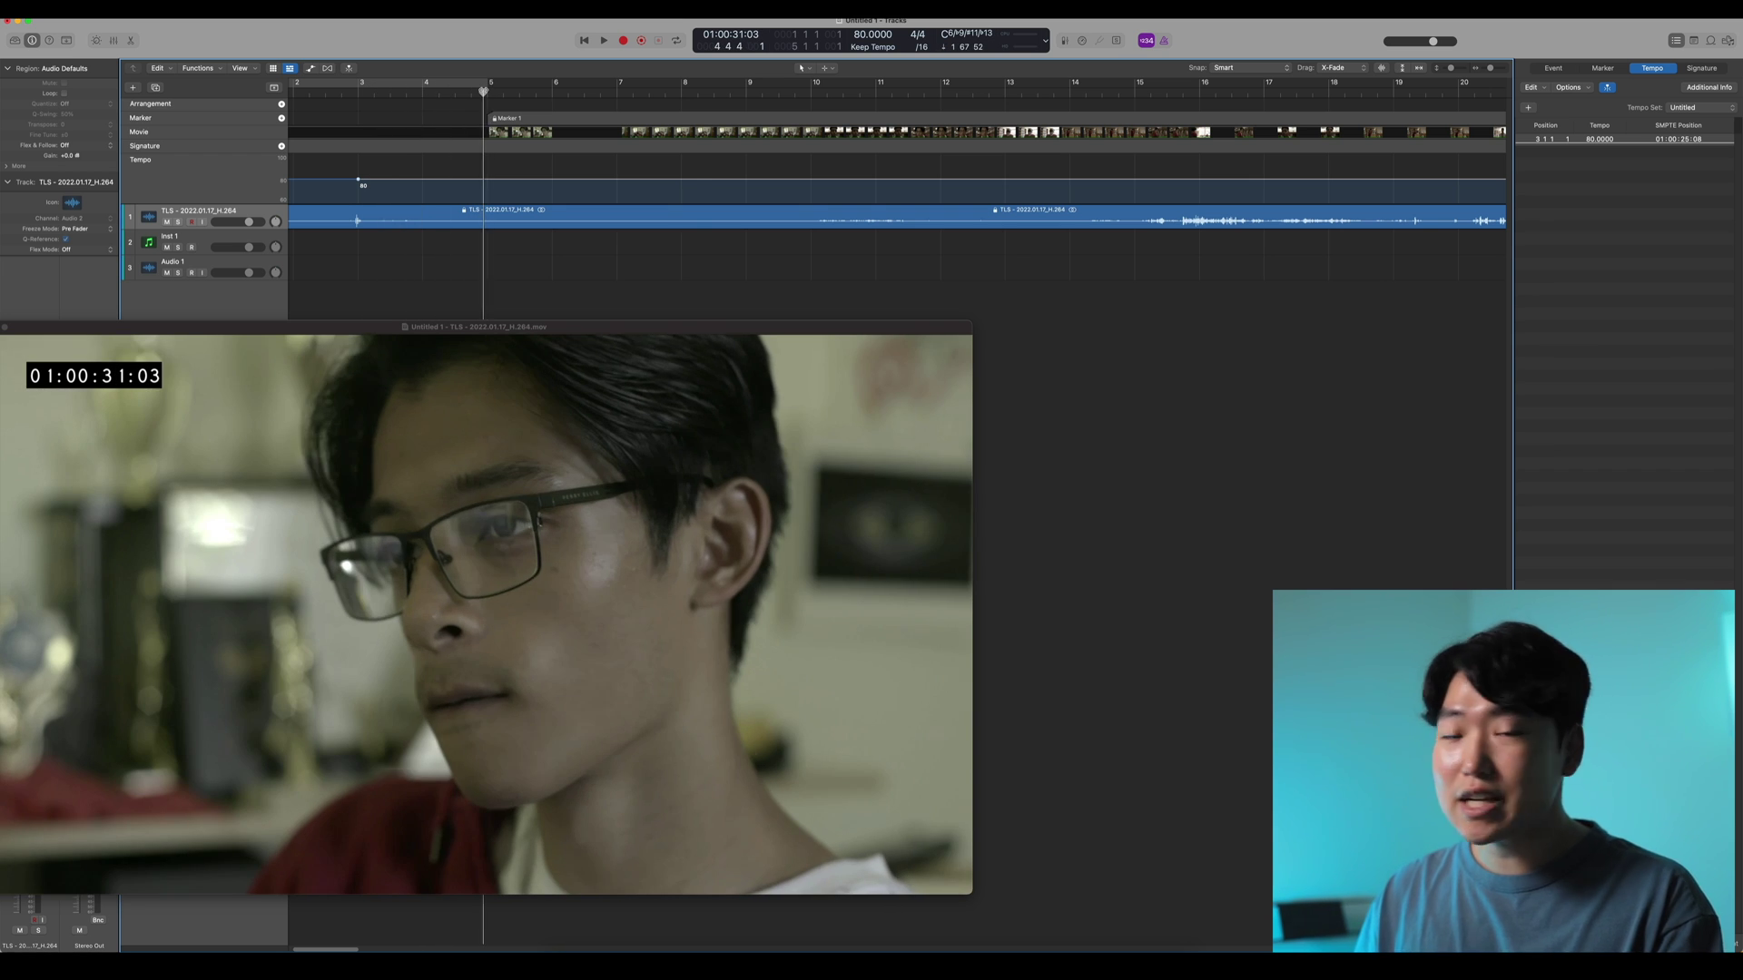